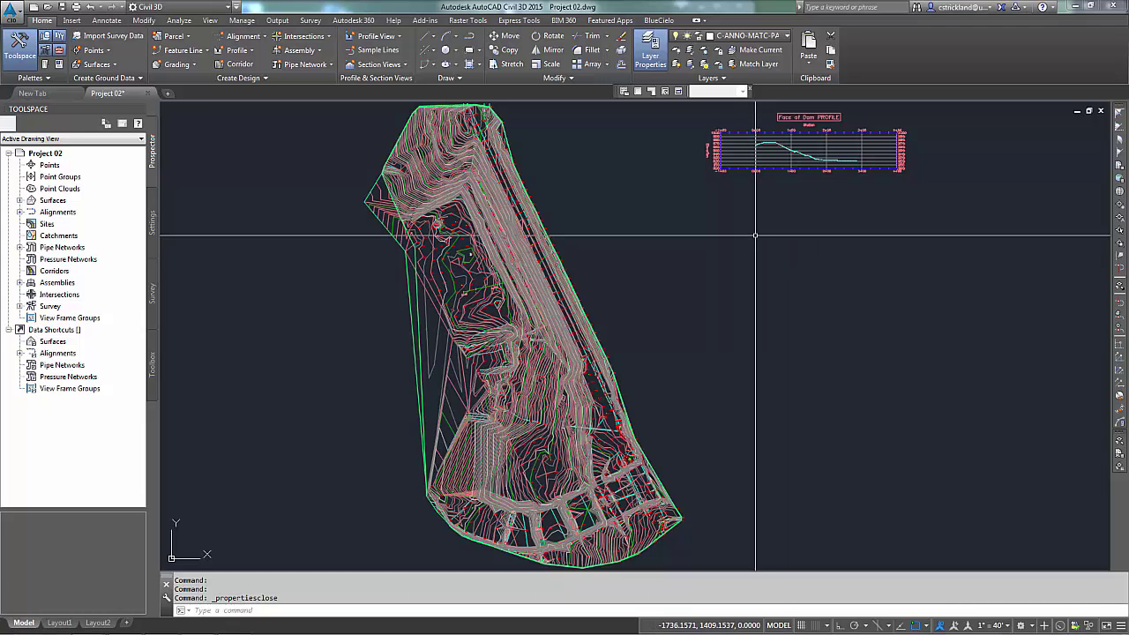
- Examine the two surface profile lines near station 1+00 in the Face of Dam profile view
{"action": "scroll", "coordinate": [754, 220], "scroll_direction": "up", "scroll_amount": 3}
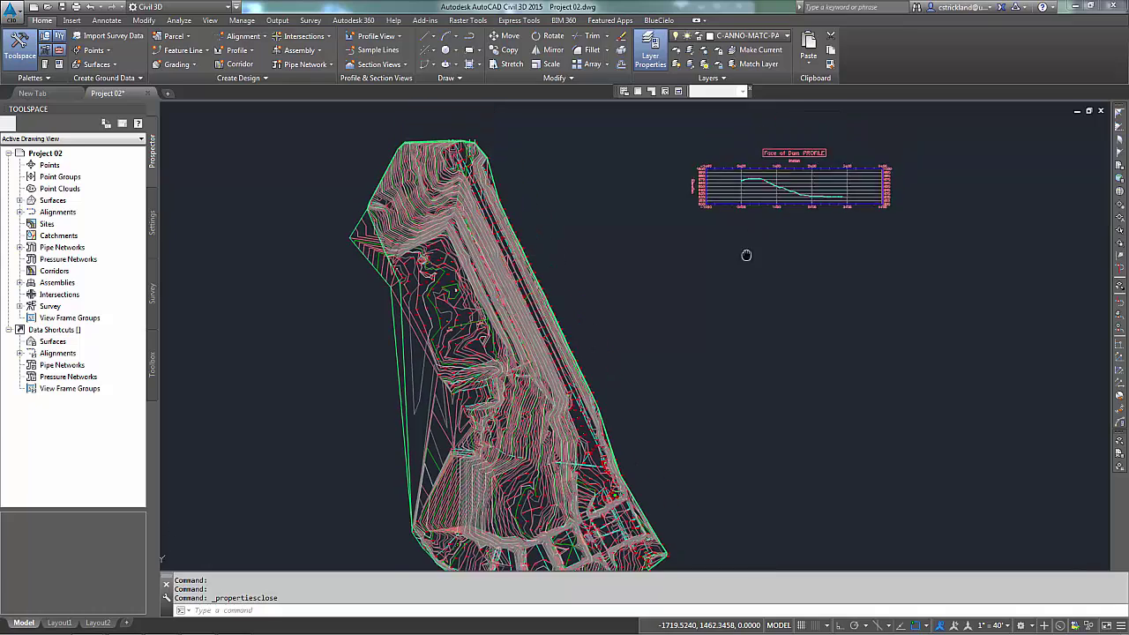
{"action": "scroll", "coordinate": [767, 213], "scroll_direction": "up", "scroll_amount": 3}
{"action": "middle_click_drag", "start_coordinate": [762, 220], "coordinate": [569, 282]}
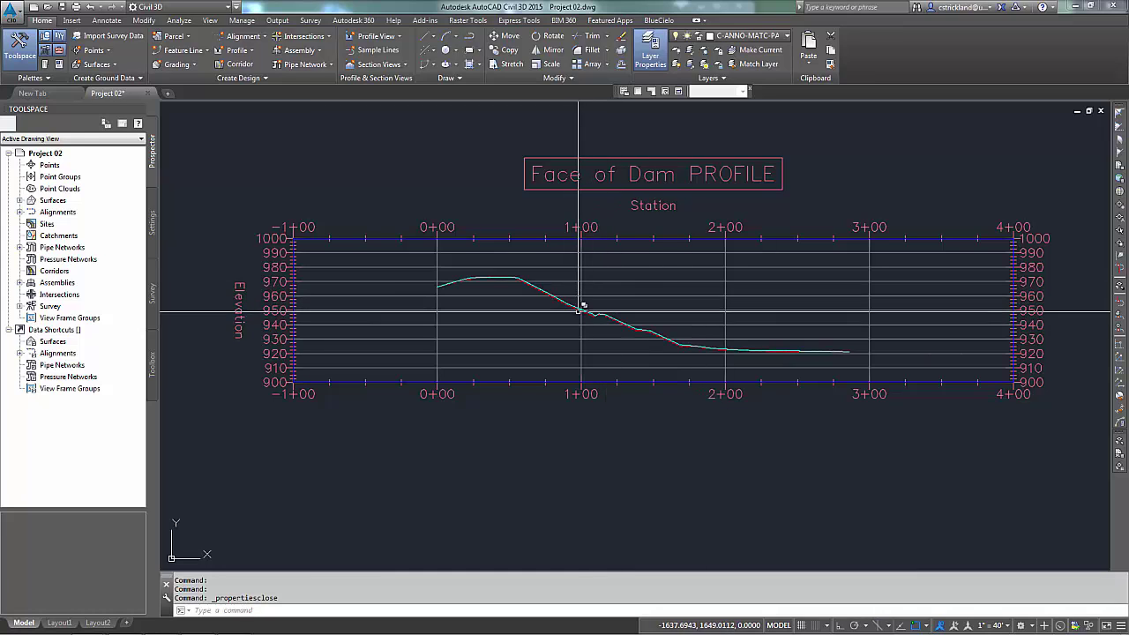
{"action": "scroll", "coordinate": [588, 311], "scroll_direction": "up", "scroll_amount": 8}
{"action": "middle_click_drag", "start_coordinate": [588, 314], "coordinate": [602, 314]}
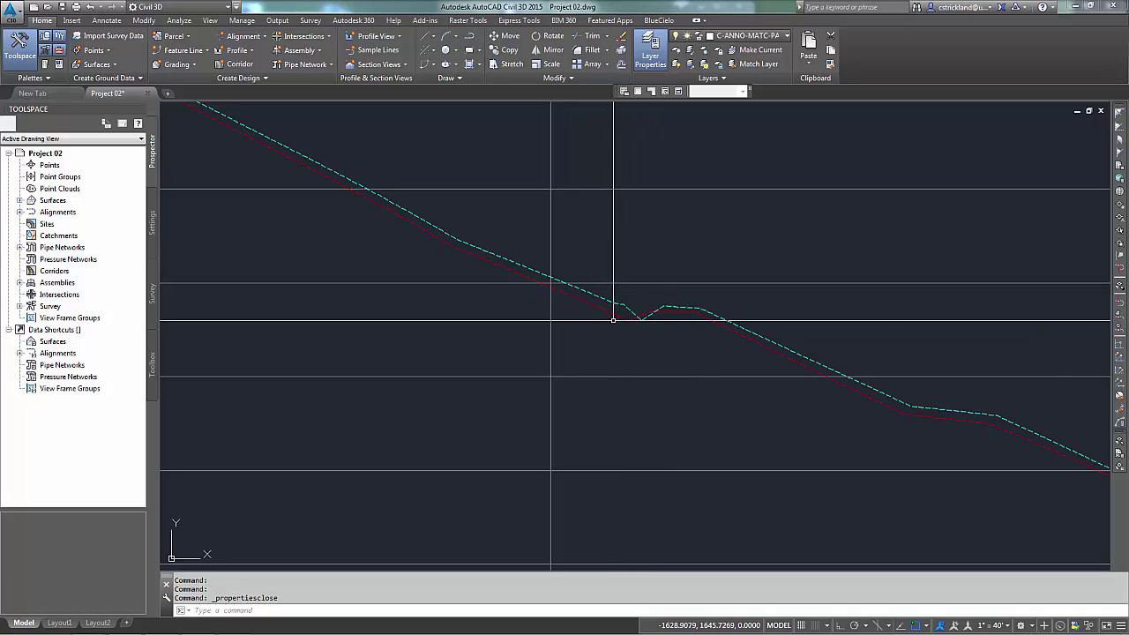
{"action": "scroll", "coordinate": [618, 314], "scroll_direction": "down", "scroll_amount": 2}
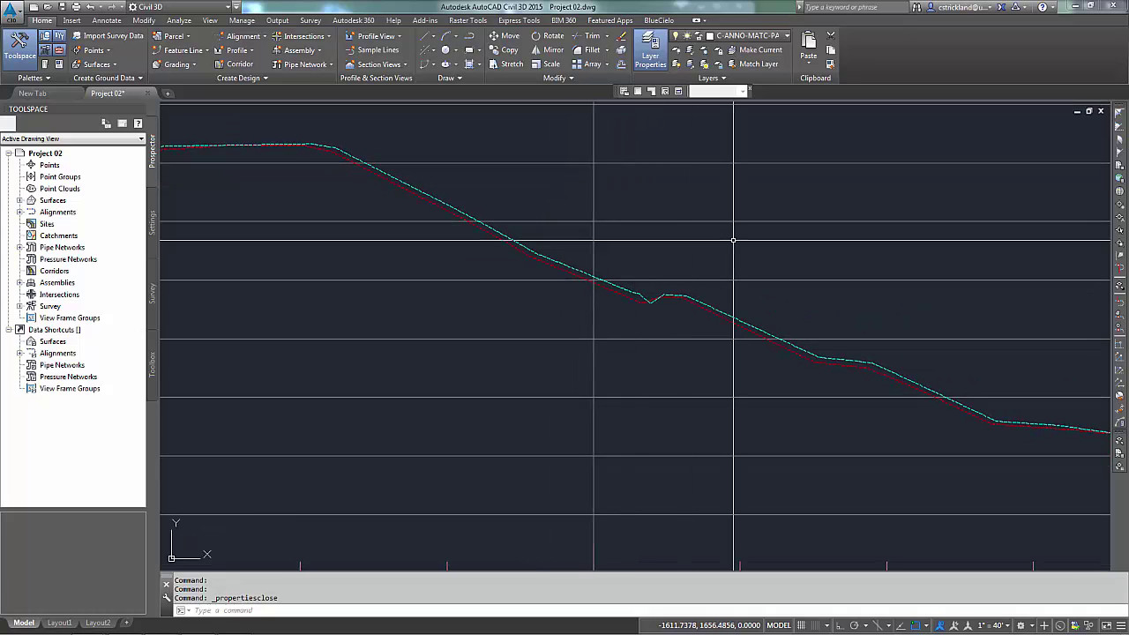
{"action": "scroll", "coordinate": [655, 301], "scroll_direction": "down", "scroll_amount": 2}
{"action": "middle_click_drag", "start_coordinate": [656, 301], "coordinate": [687, 294]}
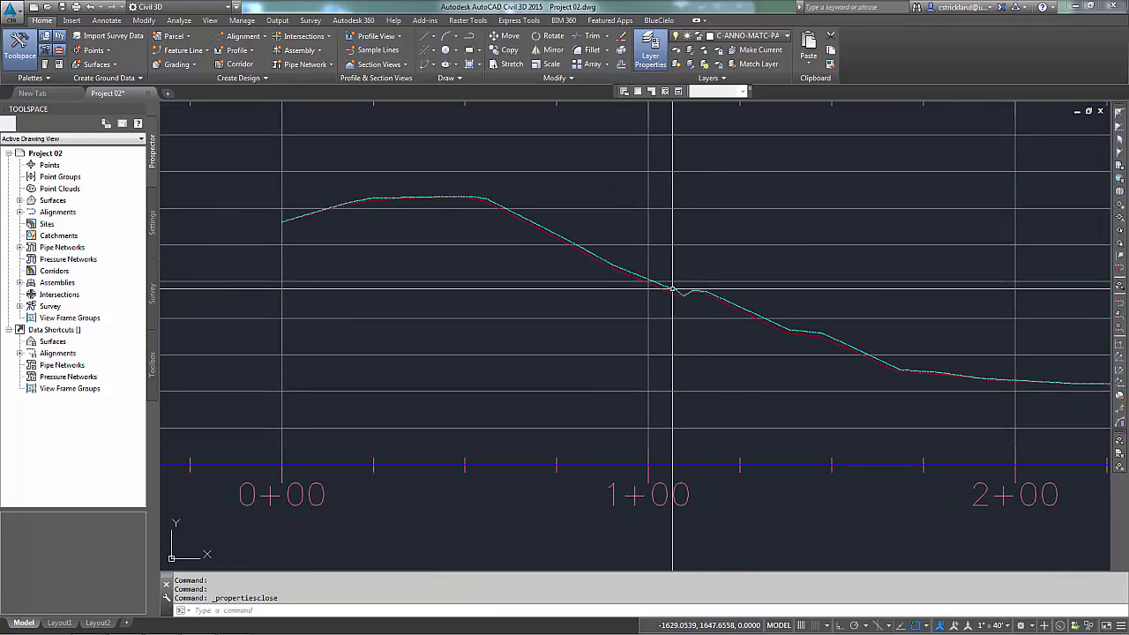
{"action": "left_click", "coordinate": [672, 289]}
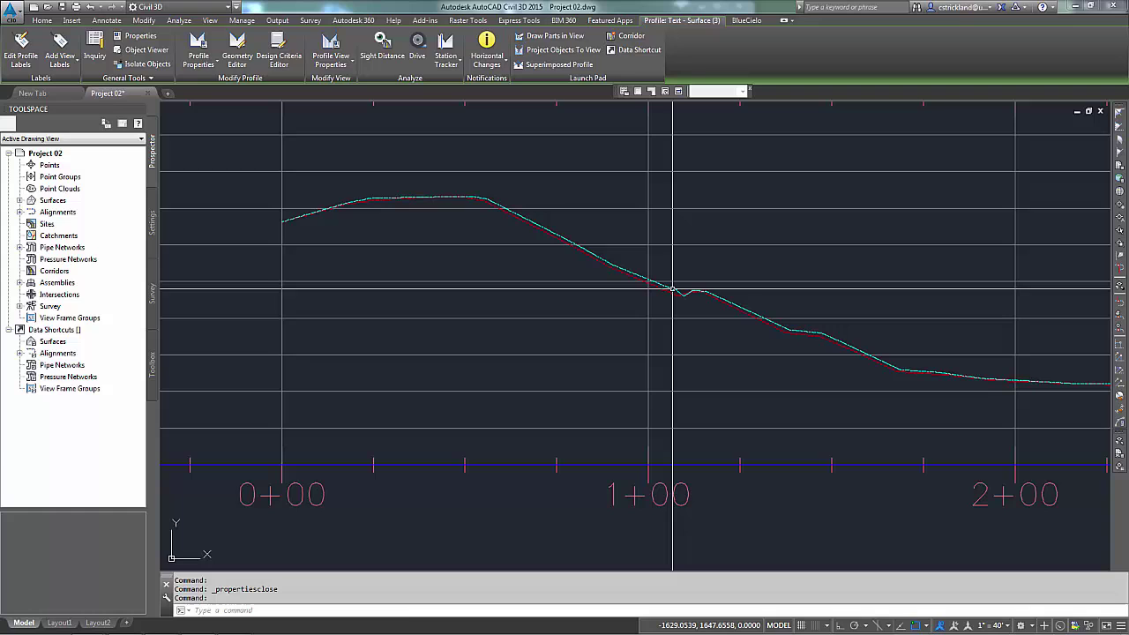
{"action": "left_click", "coordinate": [677, 284]}
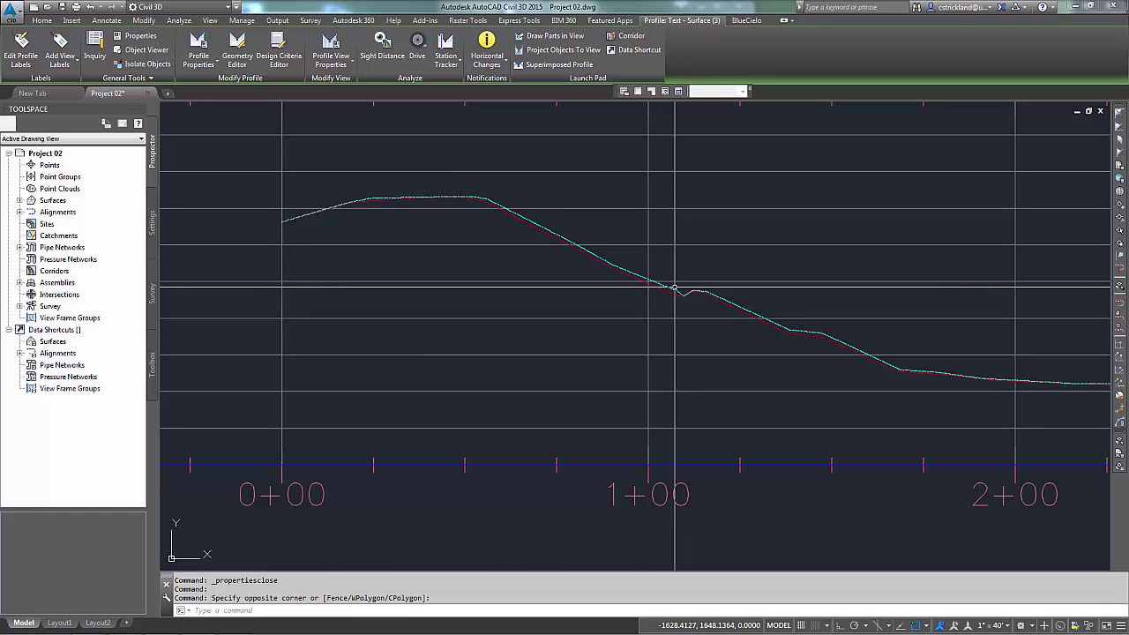
{"action": "key", "text": "Escape"}
{"action": "key", "text": "Escape"}
{"action": "key", "text": "Escape"}
{"action": "middle_click_drag", "start_coordinate": [677, 284], "coordinate": [677, 304]}
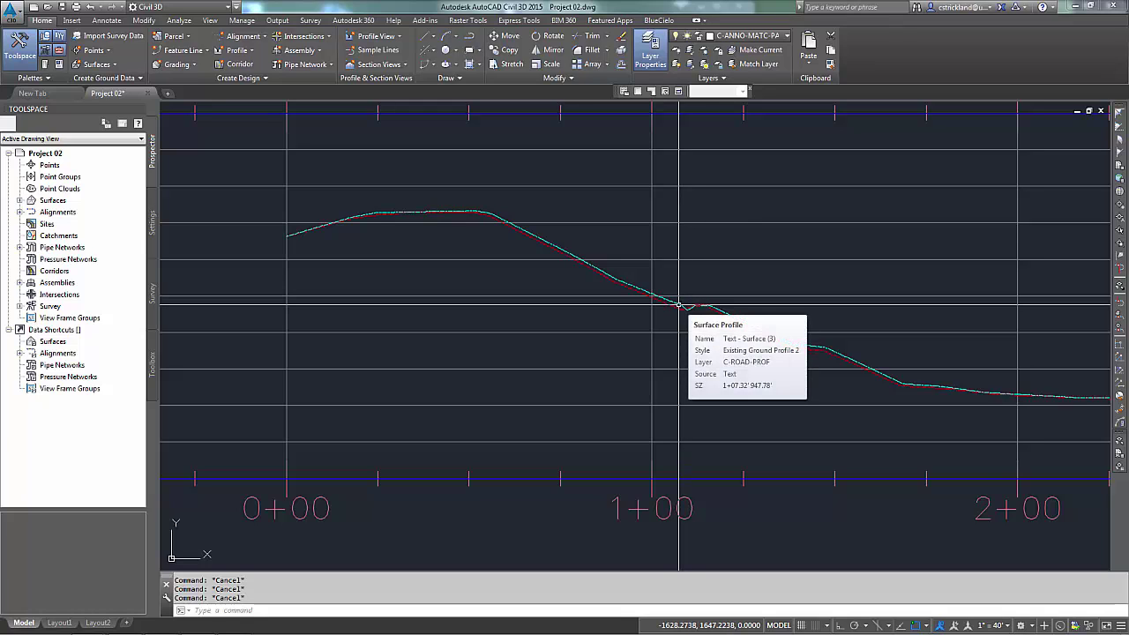
- Open the properties of the Text - Surface (3) profile and start a copy of its Existing Ground Profile 2 style
{"action": "left_click", "coordinate": [679, 305]}
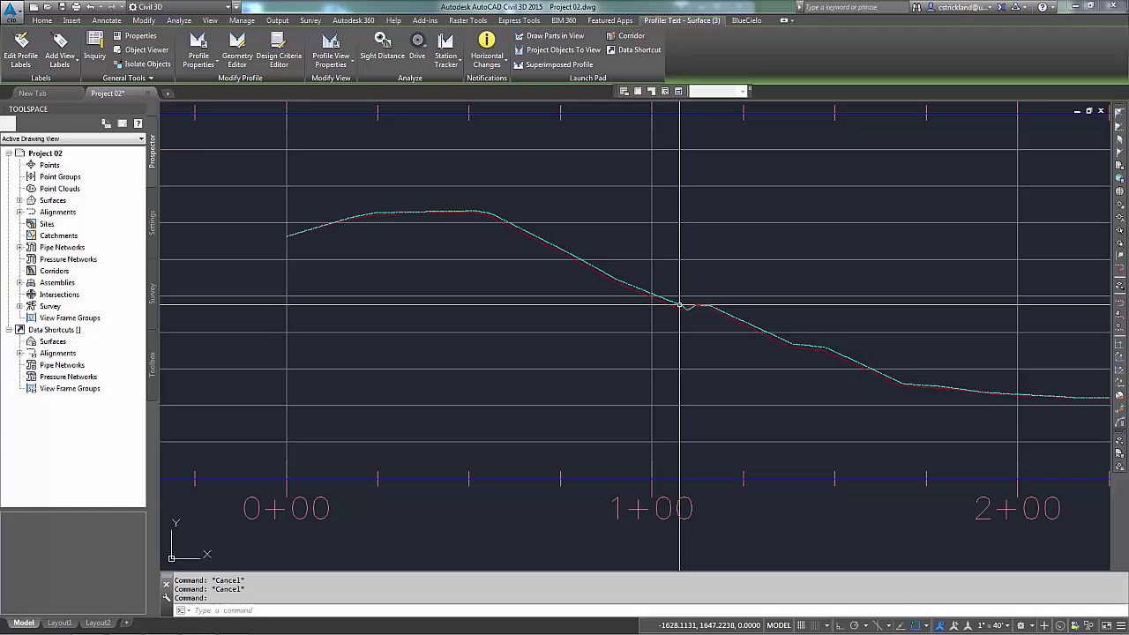
{"action": "right_click", "coordinate": [679, 304]}
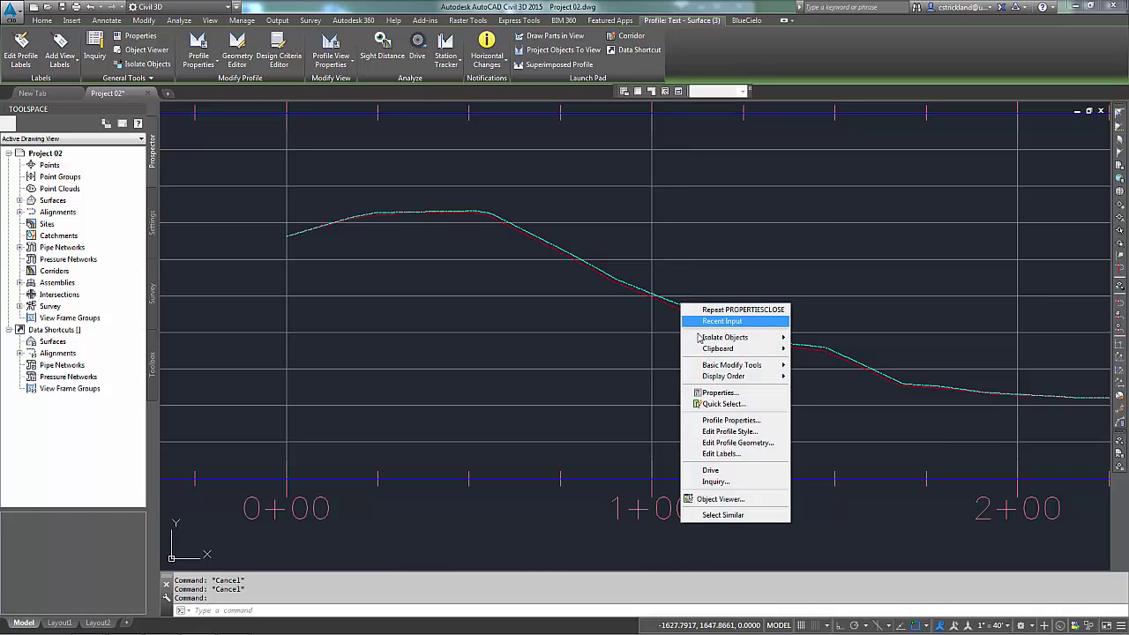
{"action": "left_click", "coordinate": [714, 423]}
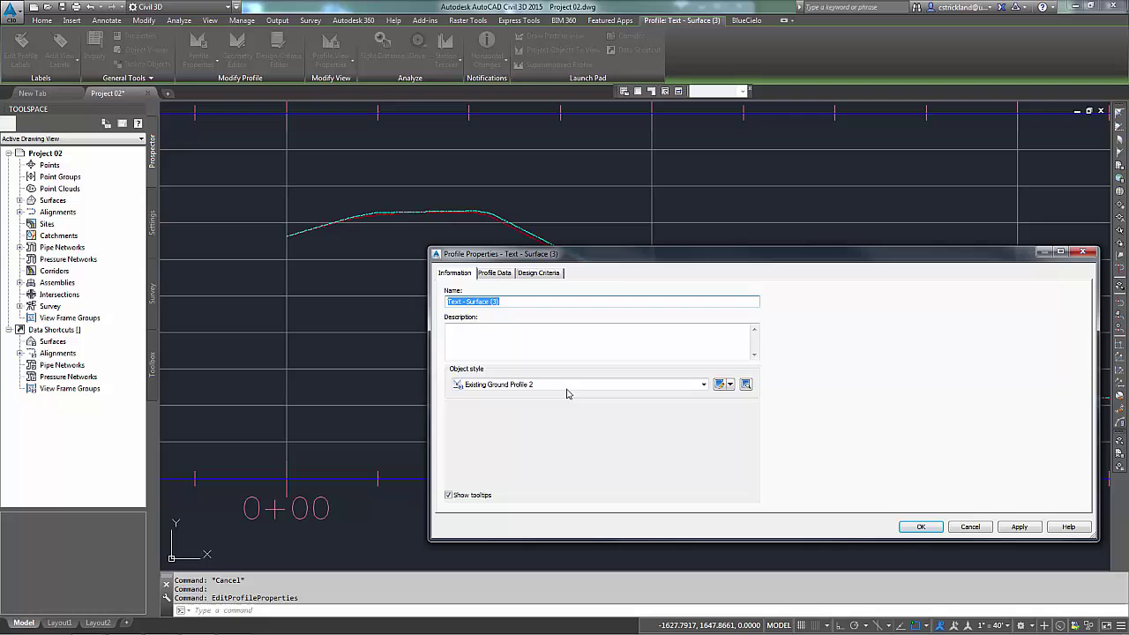
{"action": "left_click", "coordinate": [731, 386]}
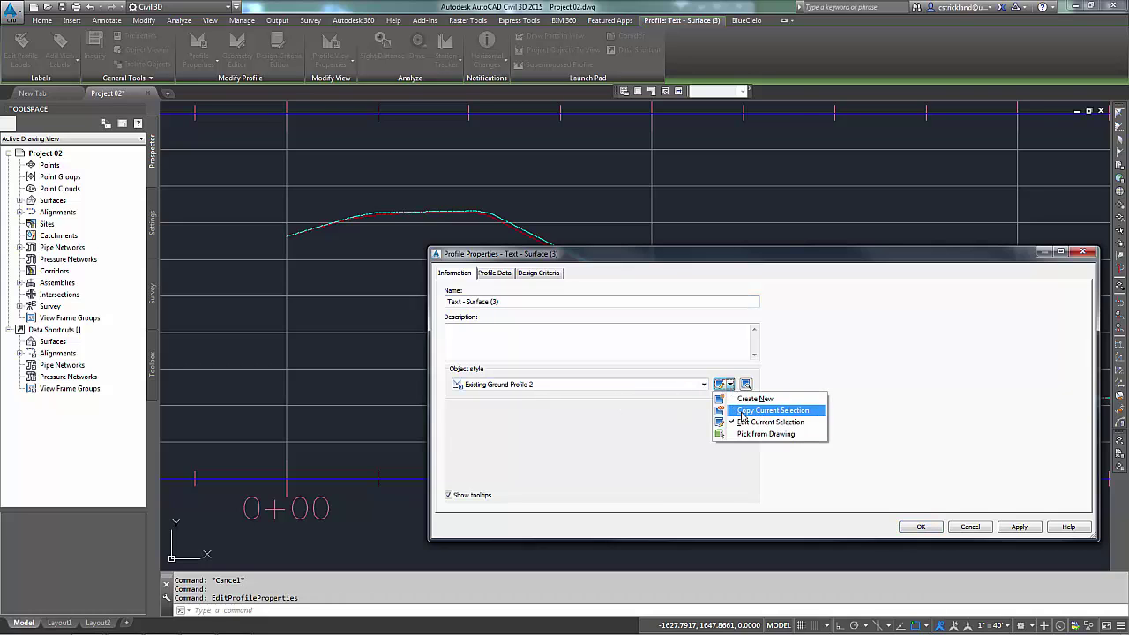
{"action": "left_click", "coordinate": [764, 411]}
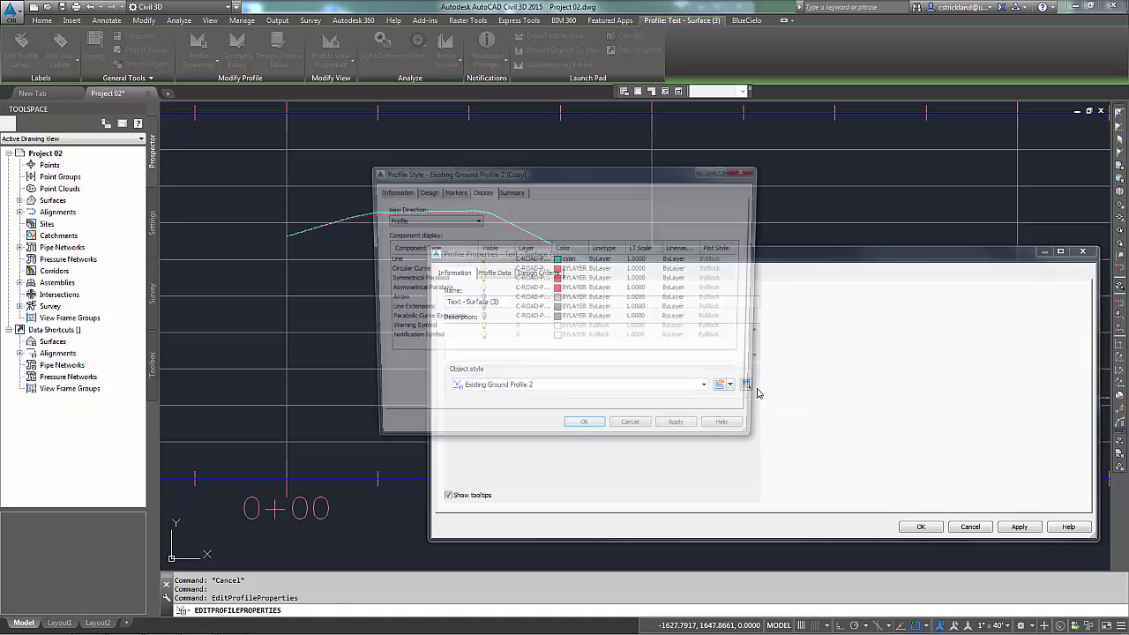
- Name the copied profile style "Block Surface"
{"action": "left_click", "coordinate": [393, 192]}
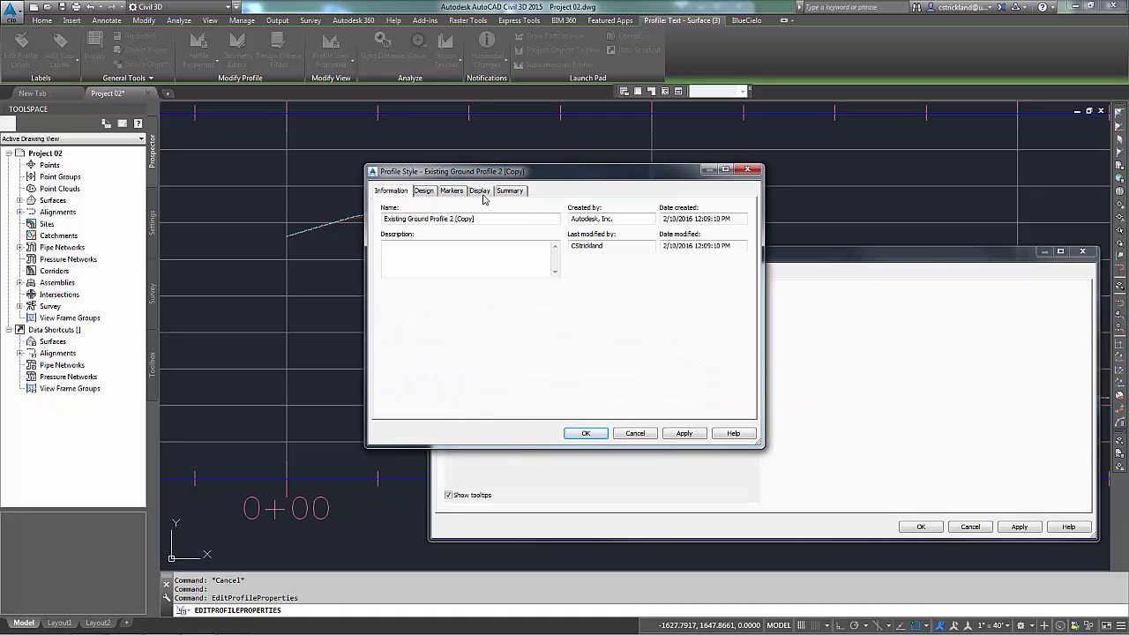
{"action": "left_click", "coordinate": [481, 192]}
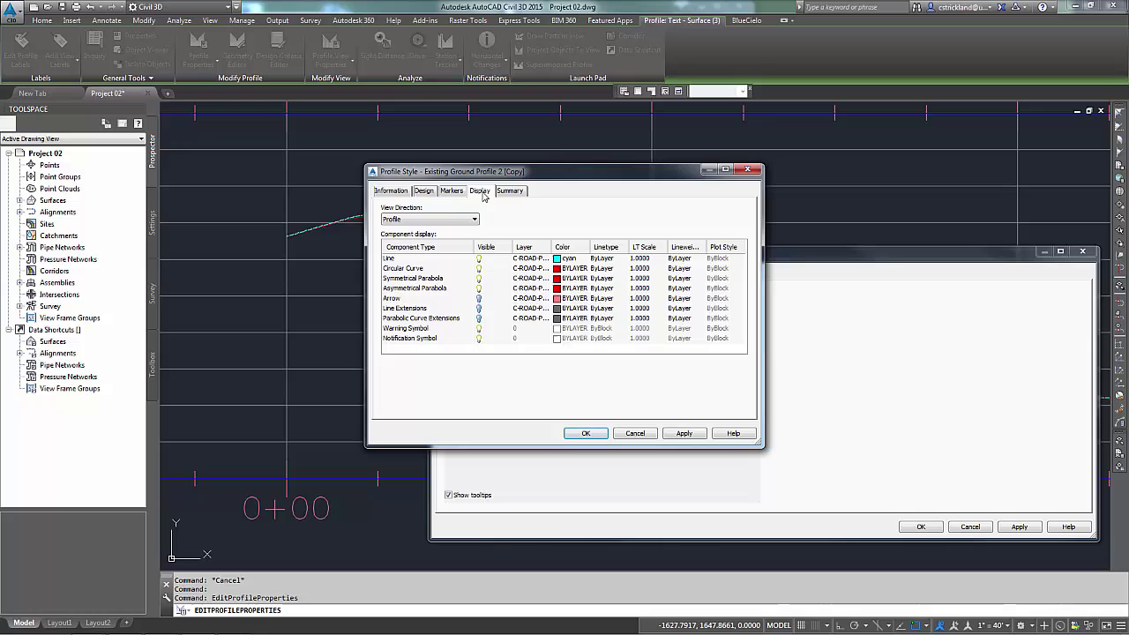
{"action": "left_click", "coordinate": [401, 196]}
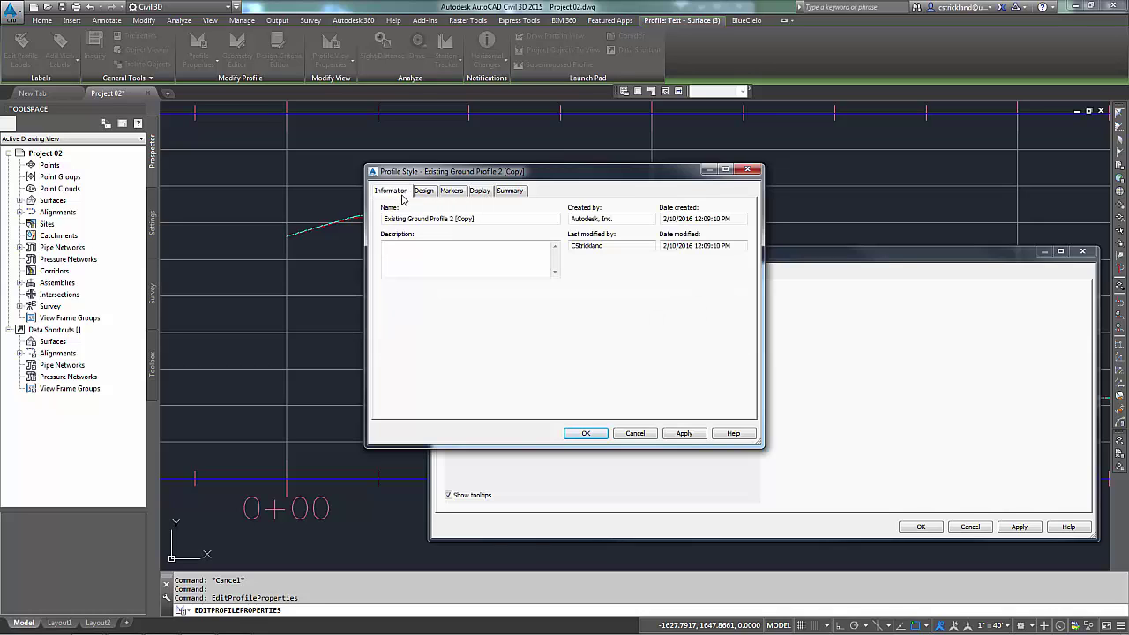
{"action": "left_click_drag", "start_coordinate": [490, 218], "coordinate": [369, 221]}
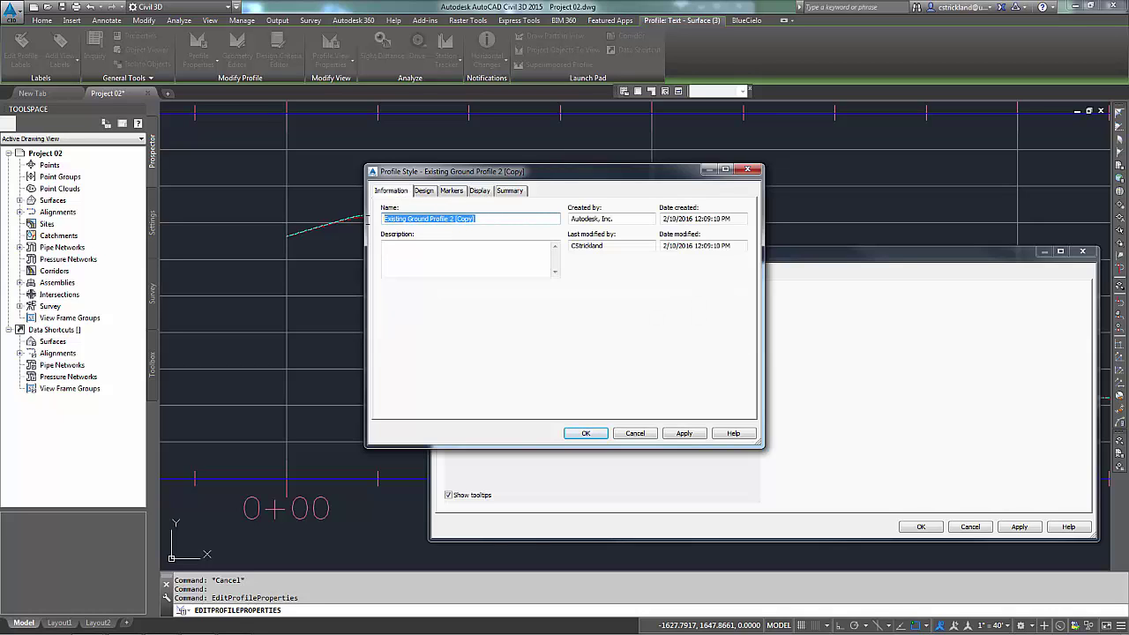
{"action": "type", "text": "E"}
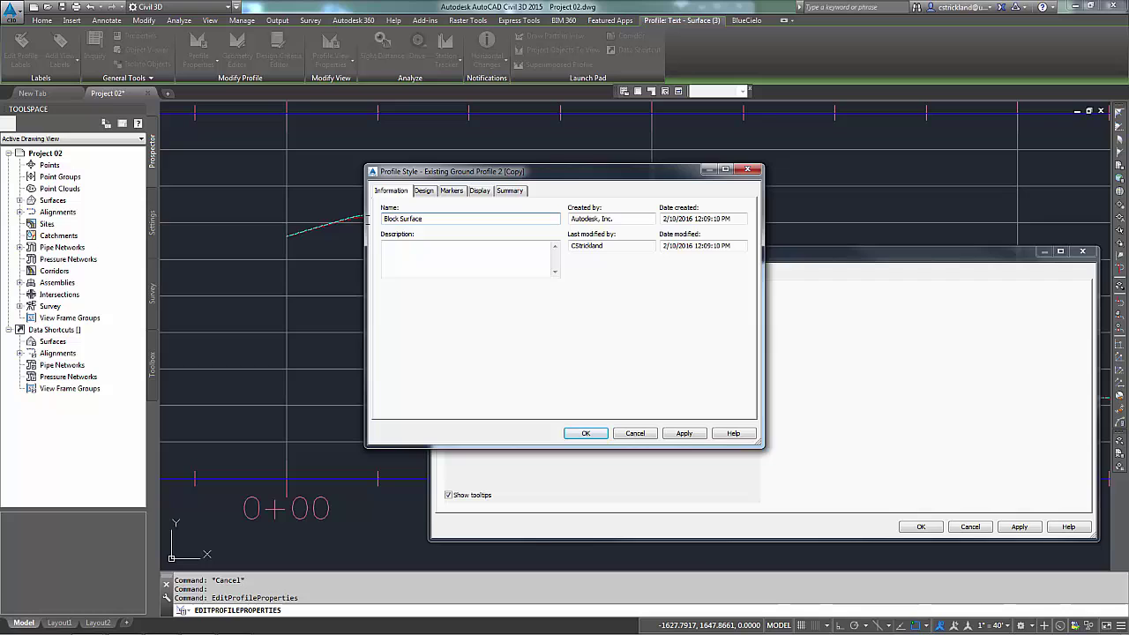
- Set the Line component's display color to green in the Block Surface profile style
{"action": "left_click", "coordinate": [482, 193]}
{"action": "left_click", "coordinate": [395, 258]}
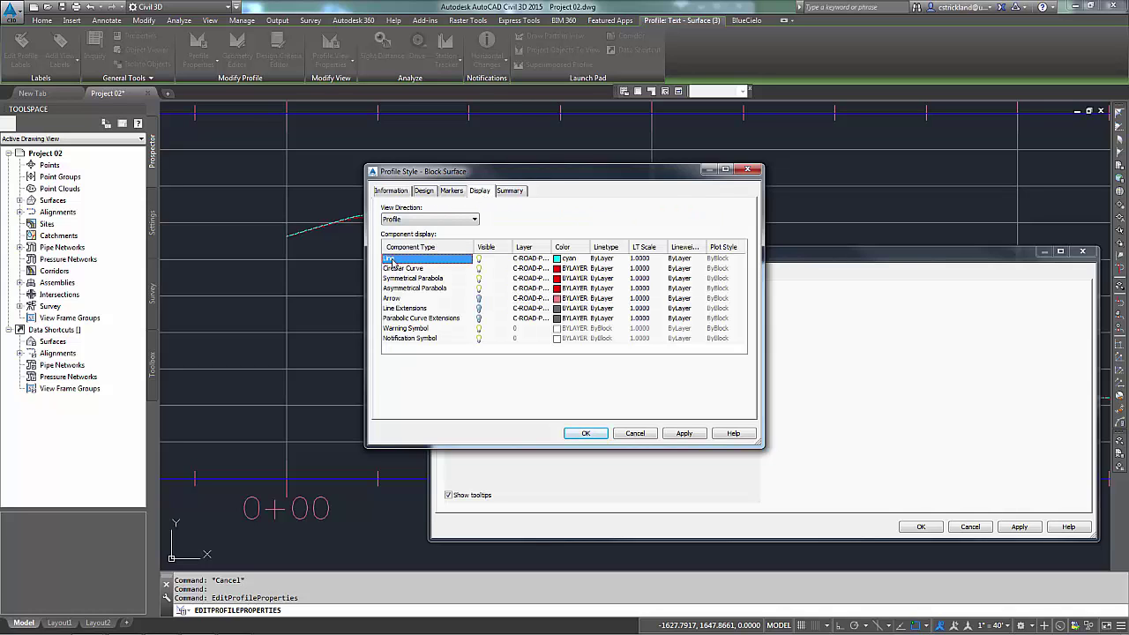
{"action": "left_click_drag", "start_coordinate": [552, 247], "coordinate": [565, 247]}
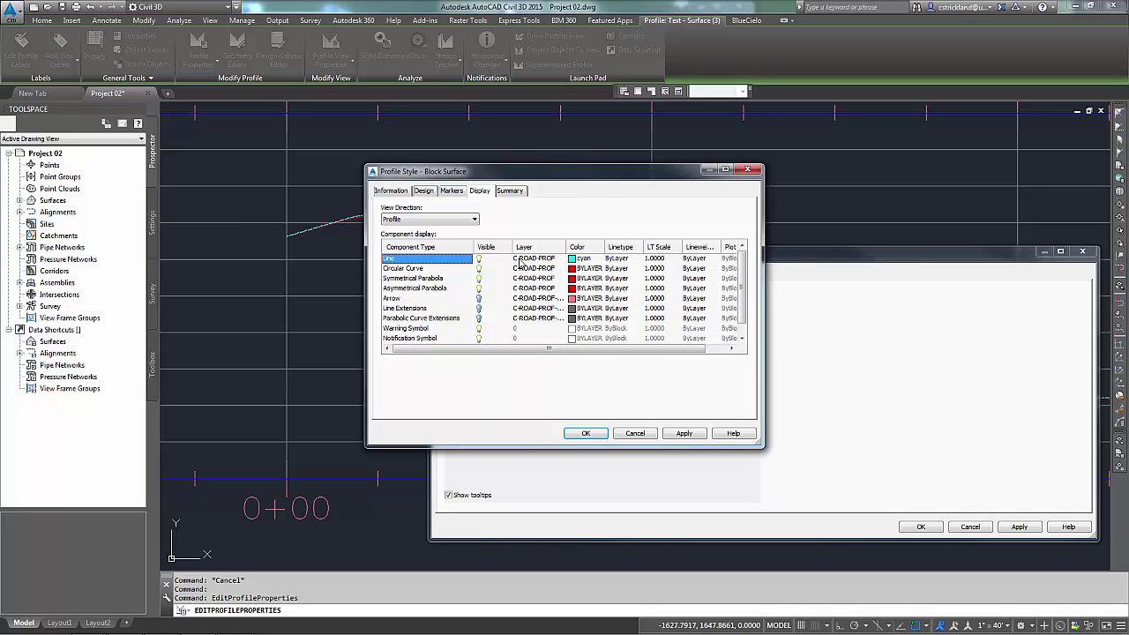
{"action": "left_click", "coordinate": [571, 259]}
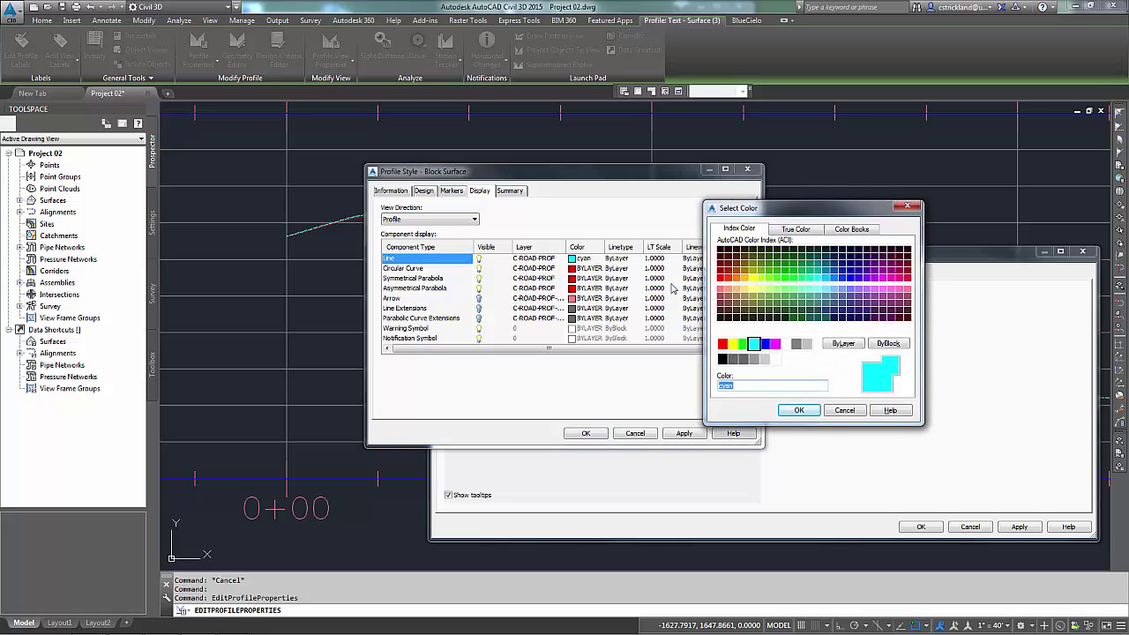
{"action": "left_click", "coordinate": [742, 344]}
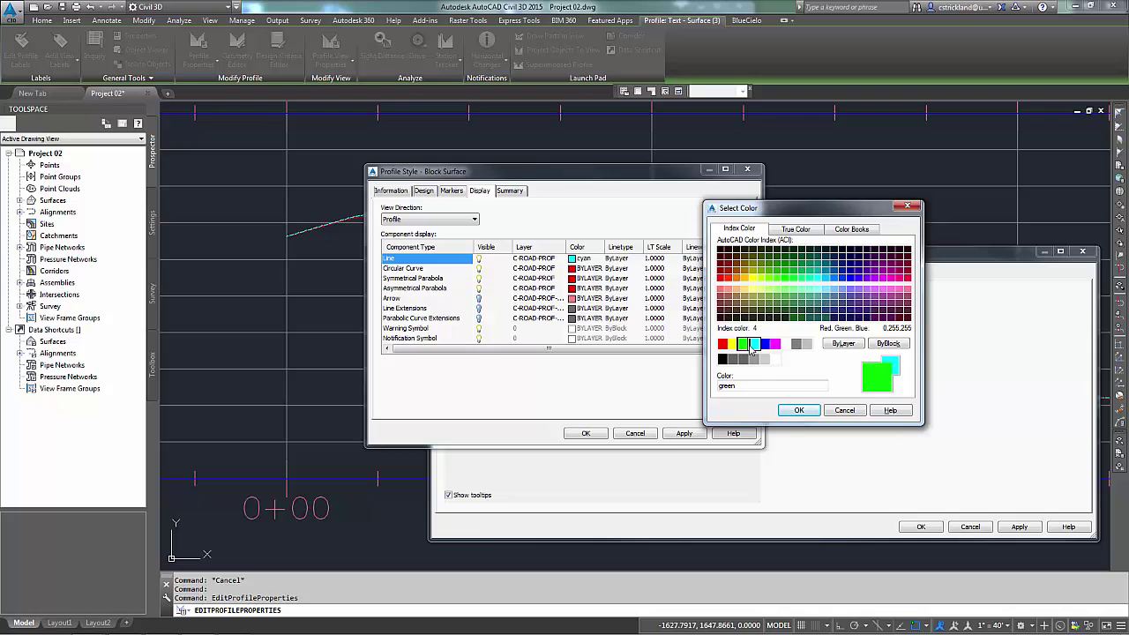
{"action": "left_click", "coordinate": [799, 411]}
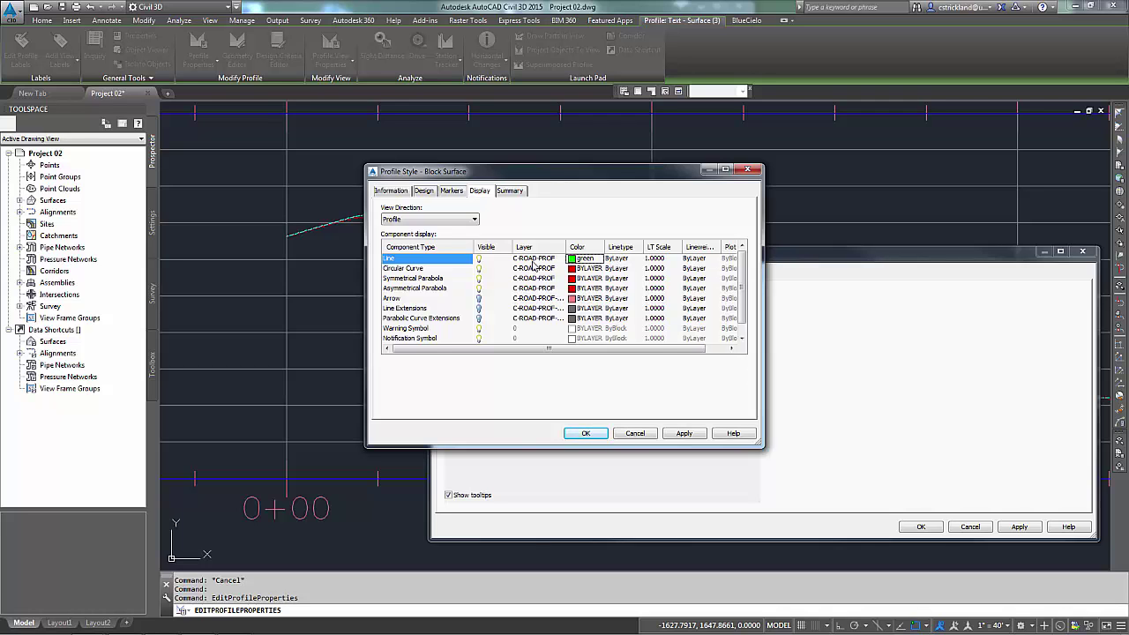
- Set the Line component's linetype to Continuous and save the Block Surface style
{"action": "left_click", "coordinate": [624, 262]}
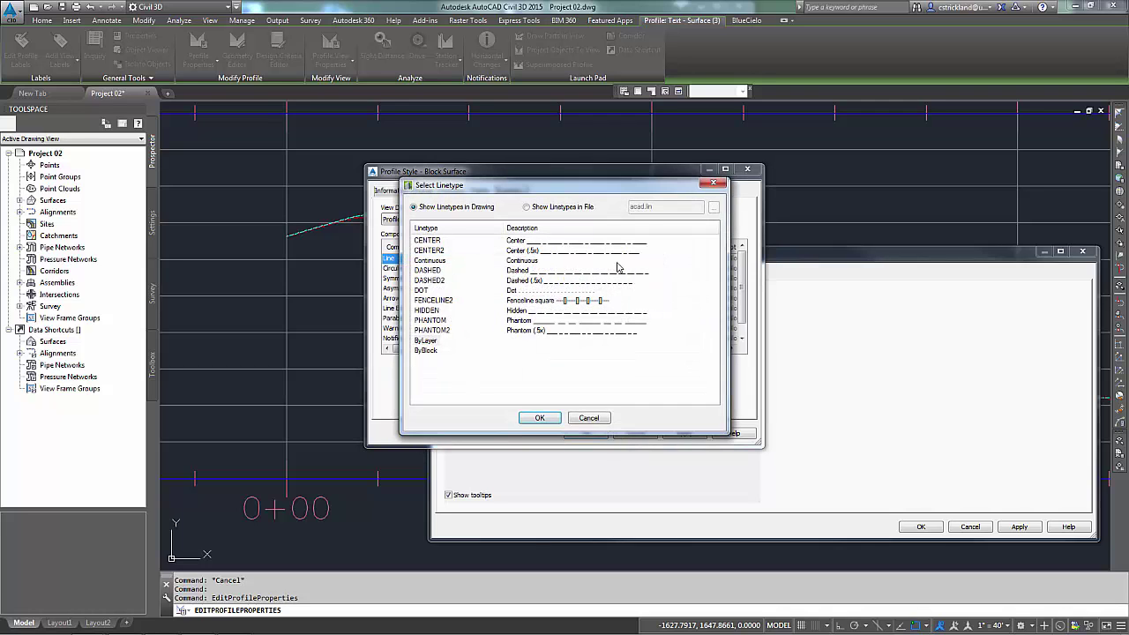
{"action": "left_click", "coordinate": [428, 260]}
{"action": "left_click", "coordinate": [540, 419]}
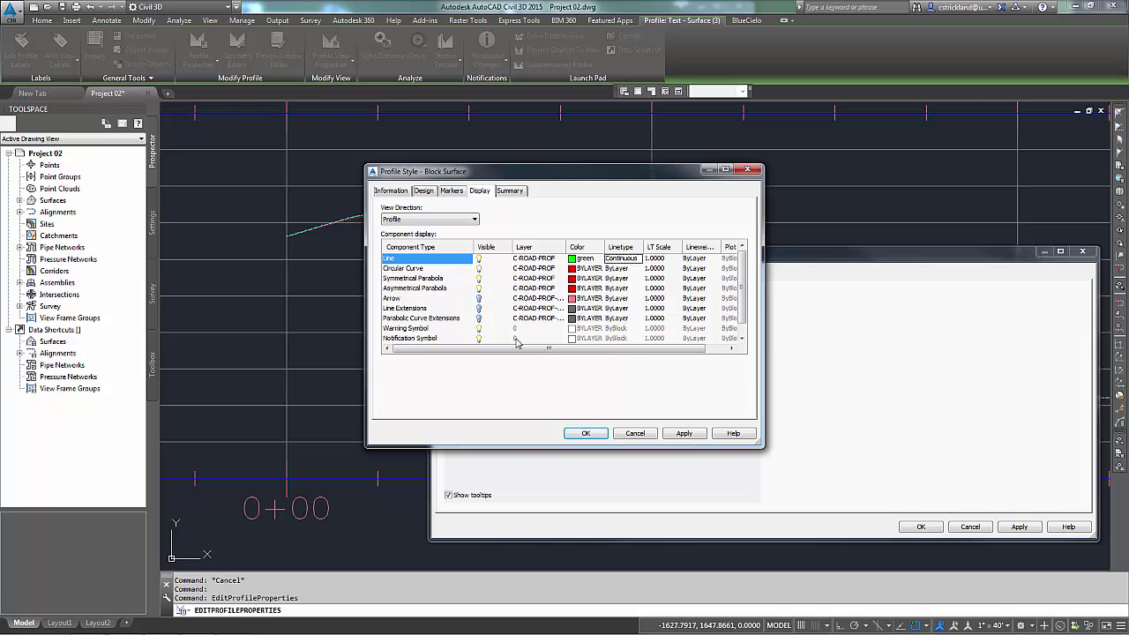
{"action": "left_click", "coordinate": [585, 433]}
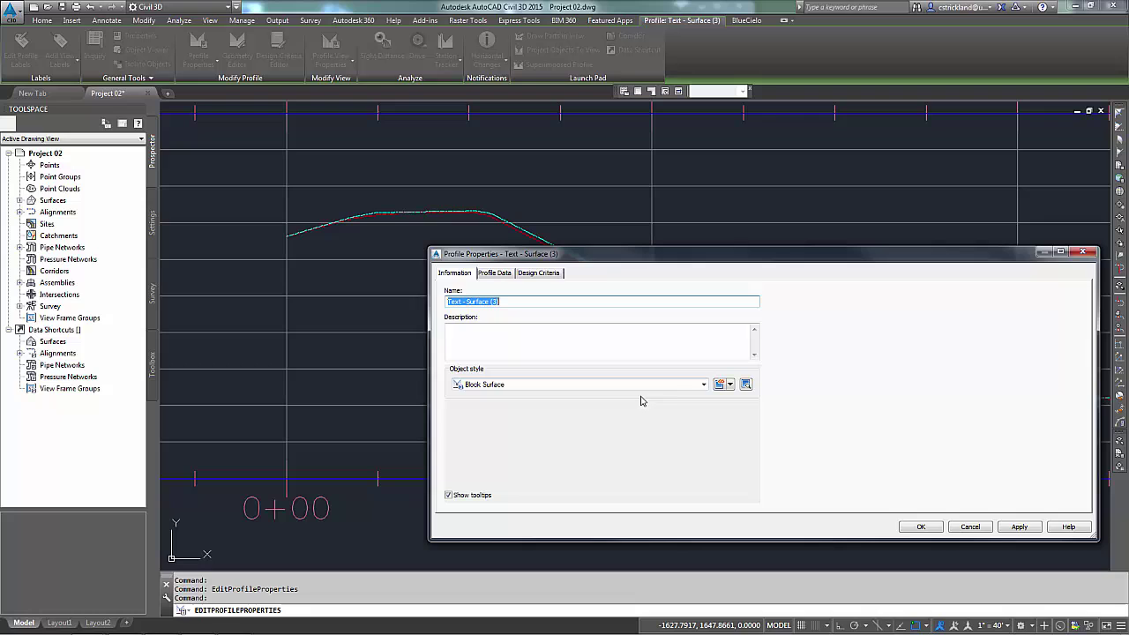
- Create a copy of the Block Surface style and name it "Text Surface"
{"action": "left_click", "coordinate": [730, 385]}
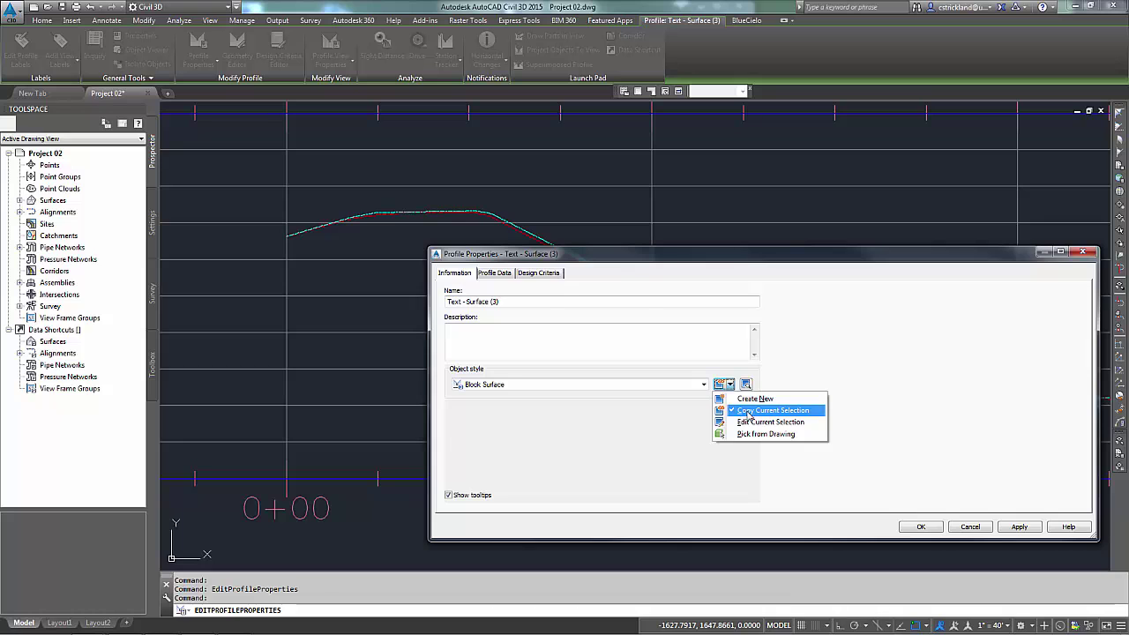
{"action": "left_click", "coordinate": [749, 411]}
{"action": "left_click", "coordinate": [397, 191]}
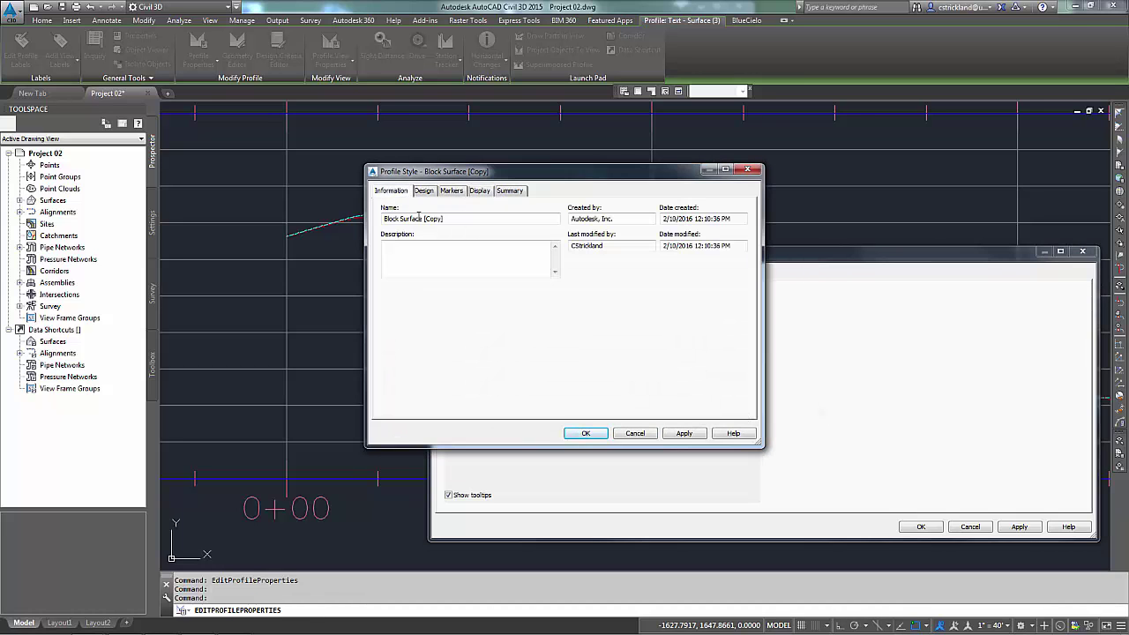
{"action": "double_click", "coordinate": [395, 220]}
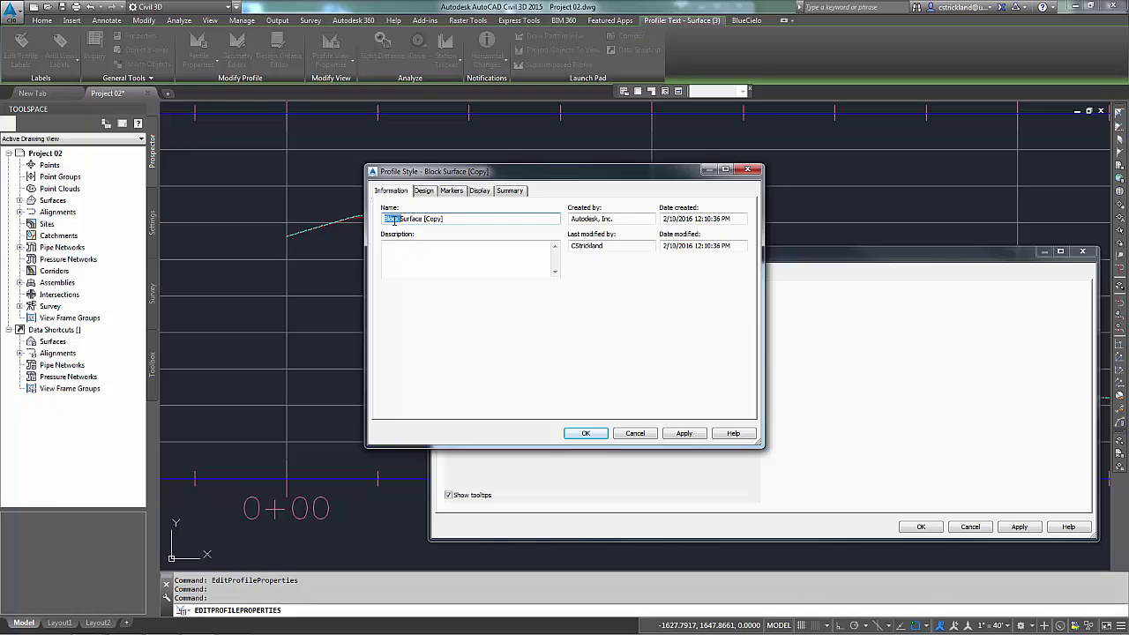
{"action": "type", "text": "Text"}
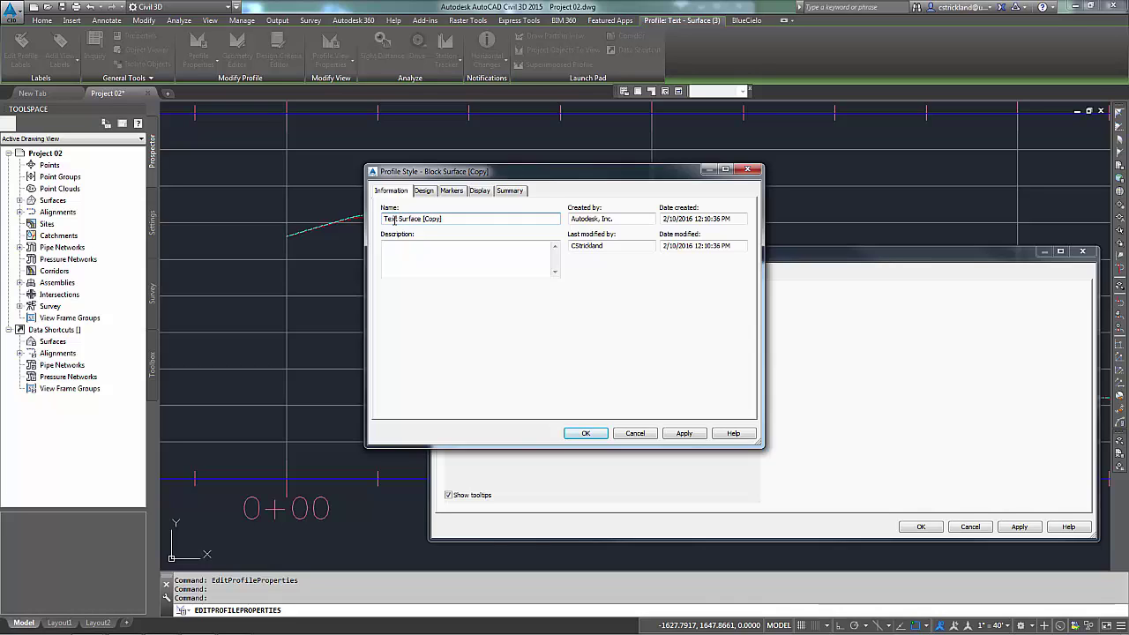
{"action": "double_click", "coordinate": [430, 218]}
{"action": "key", "text": "BackSpace"}
- Set the Line component's color to red in the Text Surface profile style and apply the style to the Text - Surface (3) profile
{"action": "left_click", "coordinate": [479, 192]}
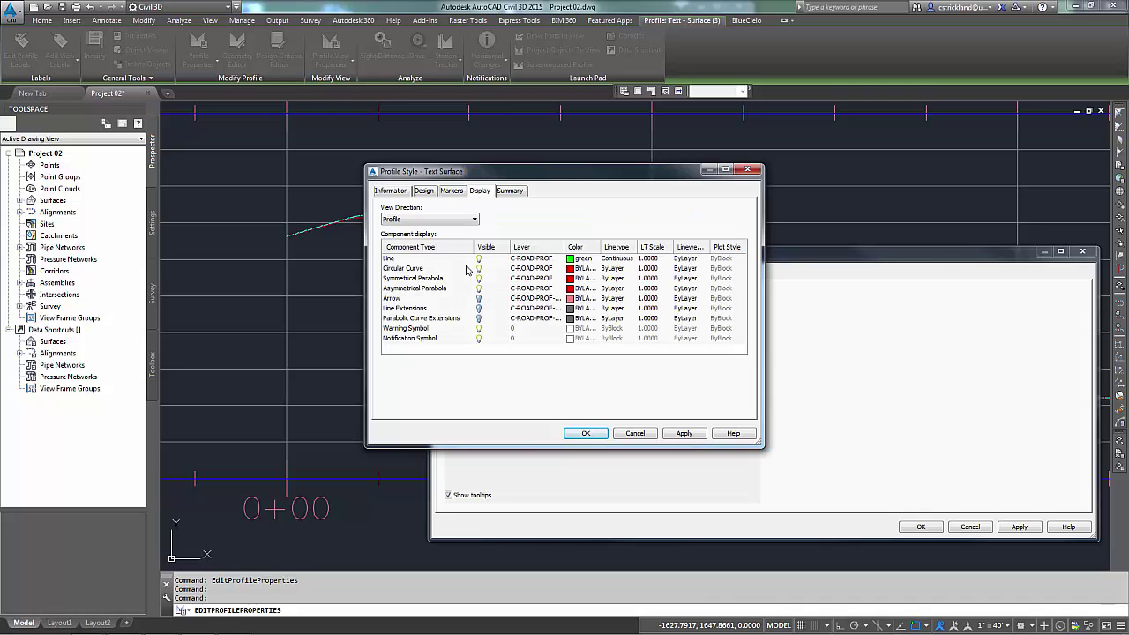
{"action": "left_click", "coordinate": [413, 259]}
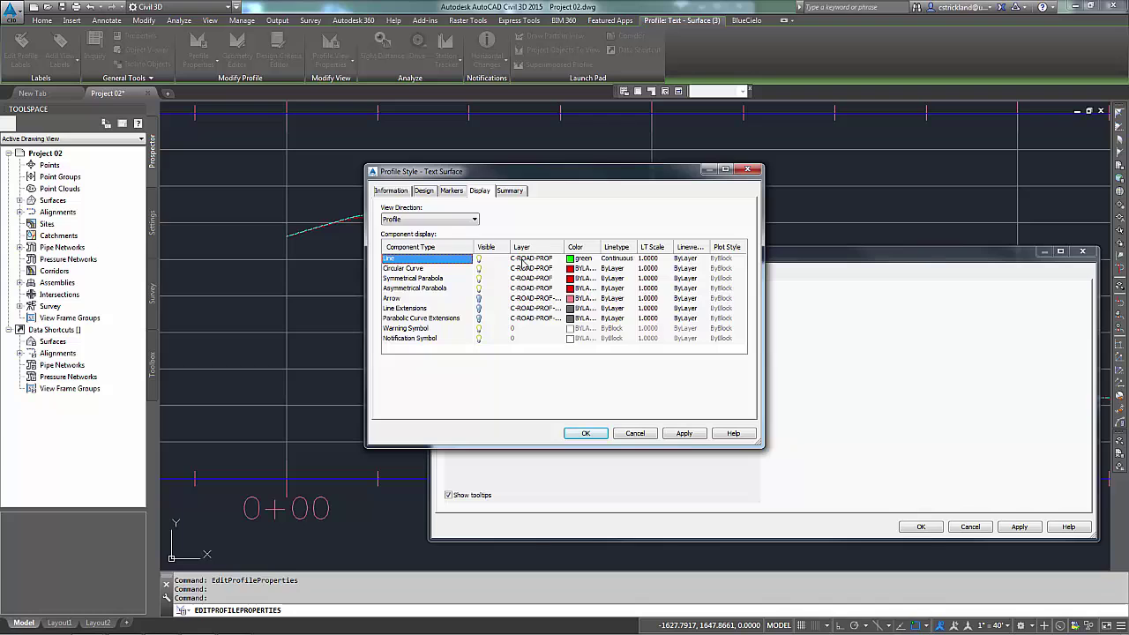
{"action": "left_click", "coordinate": [569, 260]}
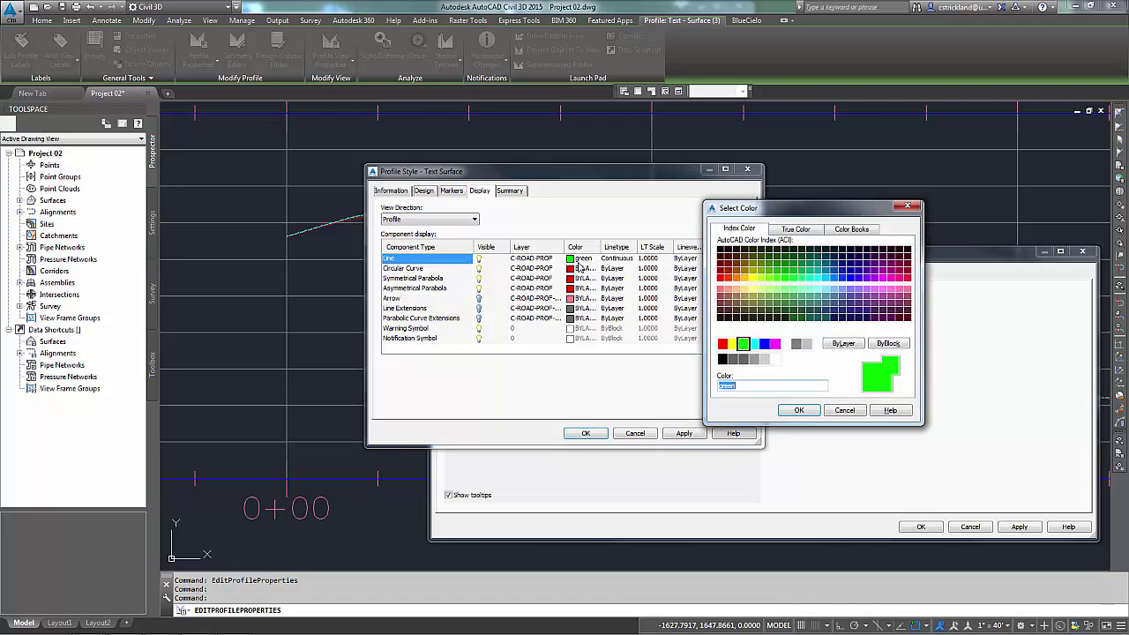
{"action": "left_click", "coordinate": [856, 343]}
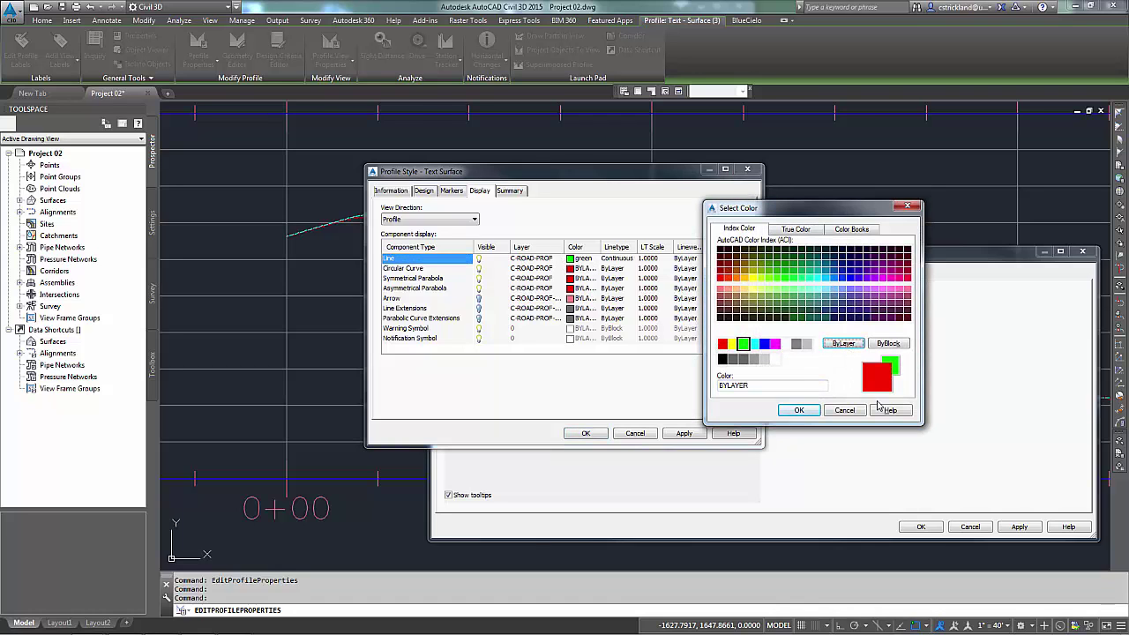
{"action": "left_click", "coordinate": [722, 343]}
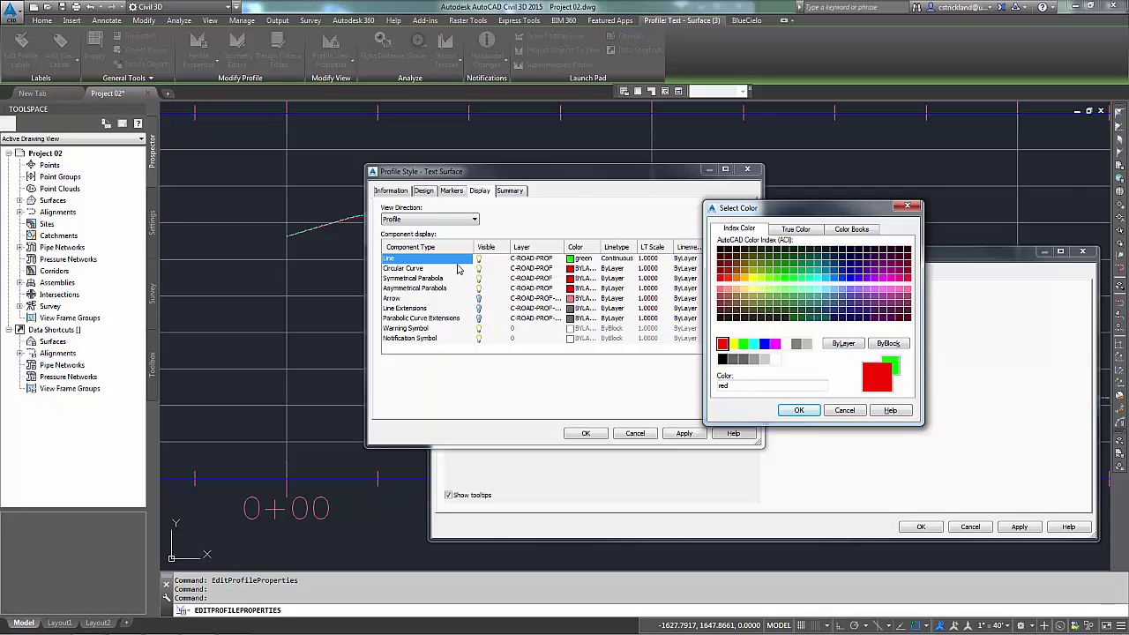
{"action": "left_click", "coordinate": [799, 411]}
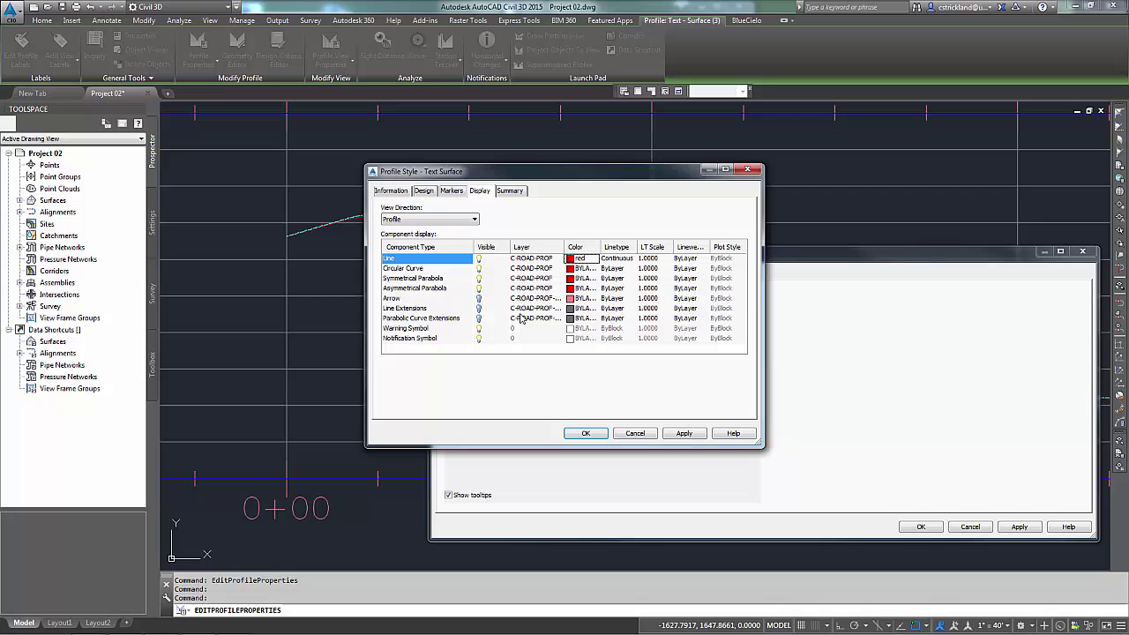
{"action": "left_click", "coordinate": [586, 433]}
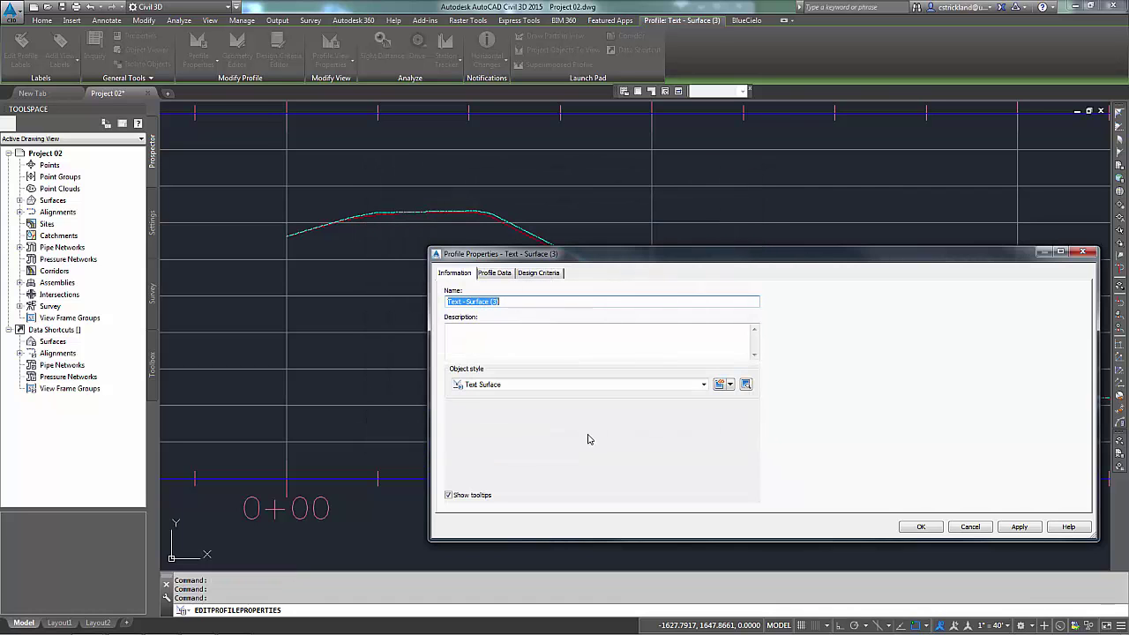
{"action": "left_click", "coordinate": [917, 526]}
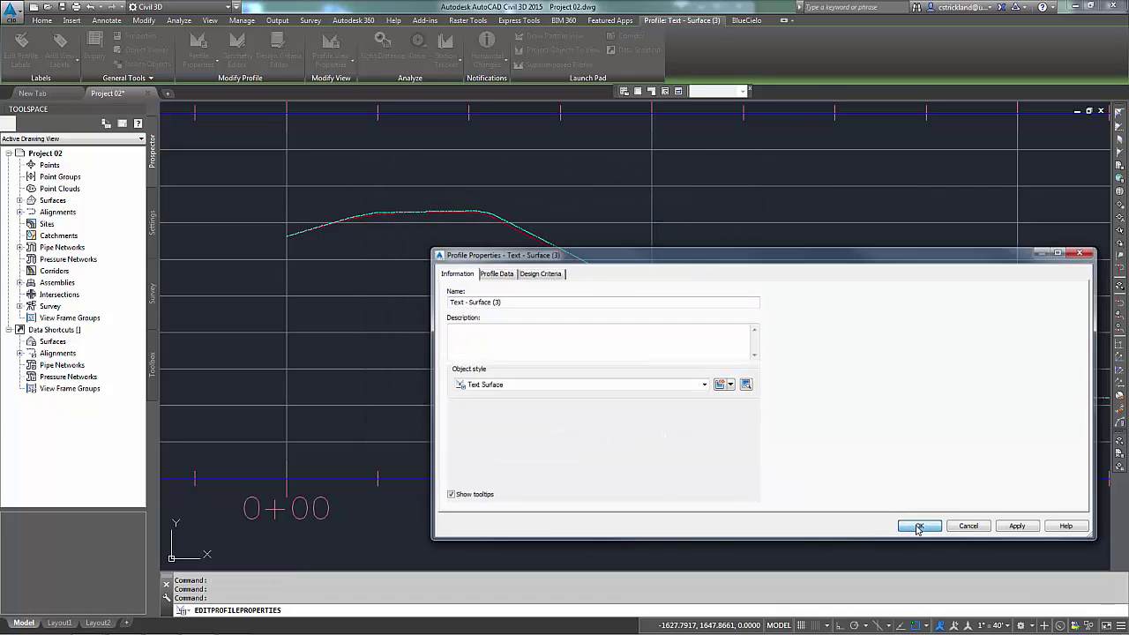
{"action": "key", "text": "Escape"}
{"action": "key", "text": "Escape"}
- Regenerate the model and check which surface profile each of the two lines in the profile view belongs to
{"action": "scroll", "coordinate": [675, 313], "scroll_direction": "up", "scroll_amount": 5}
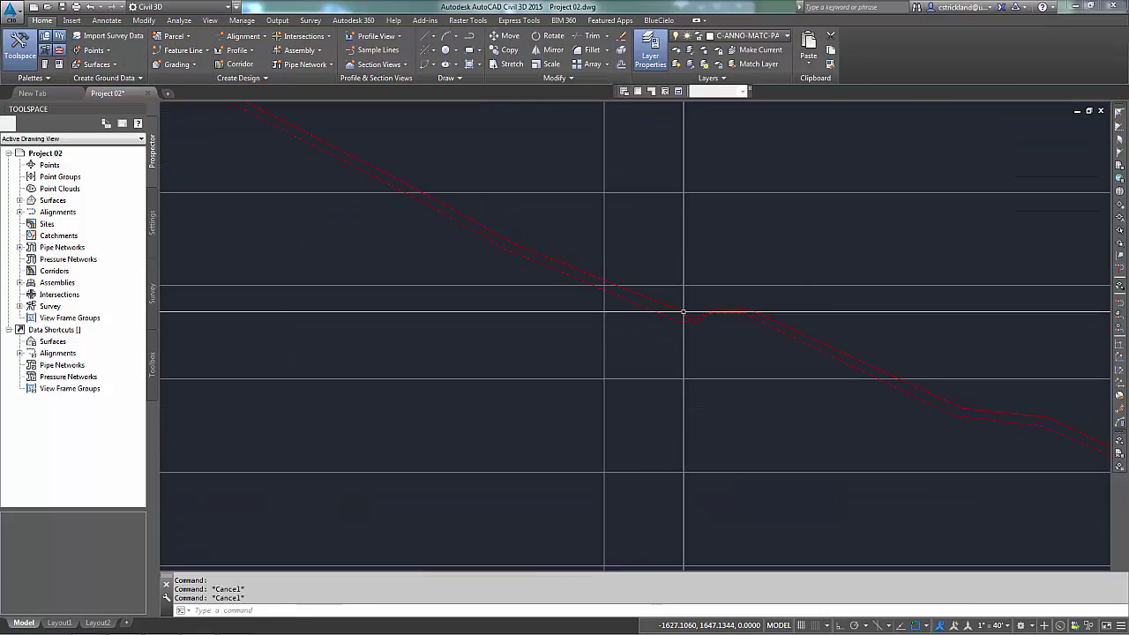
{"action": "type", "text": "re"}
{"action": "key", "text": "Return"}
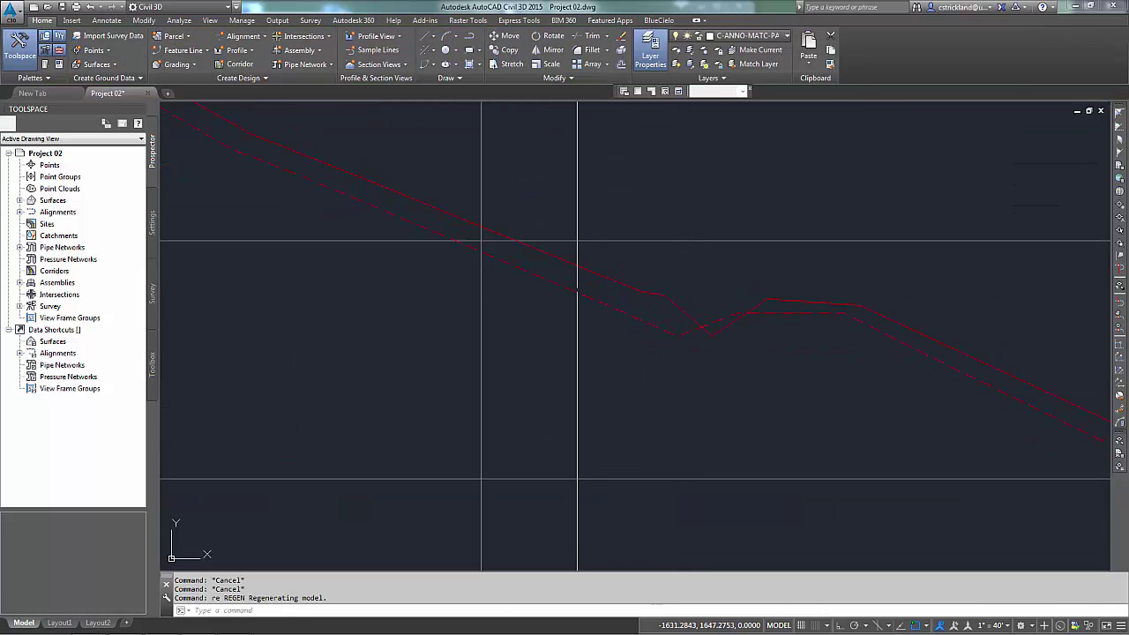
{"action": "left_click", "coordinate": [621, 309]}
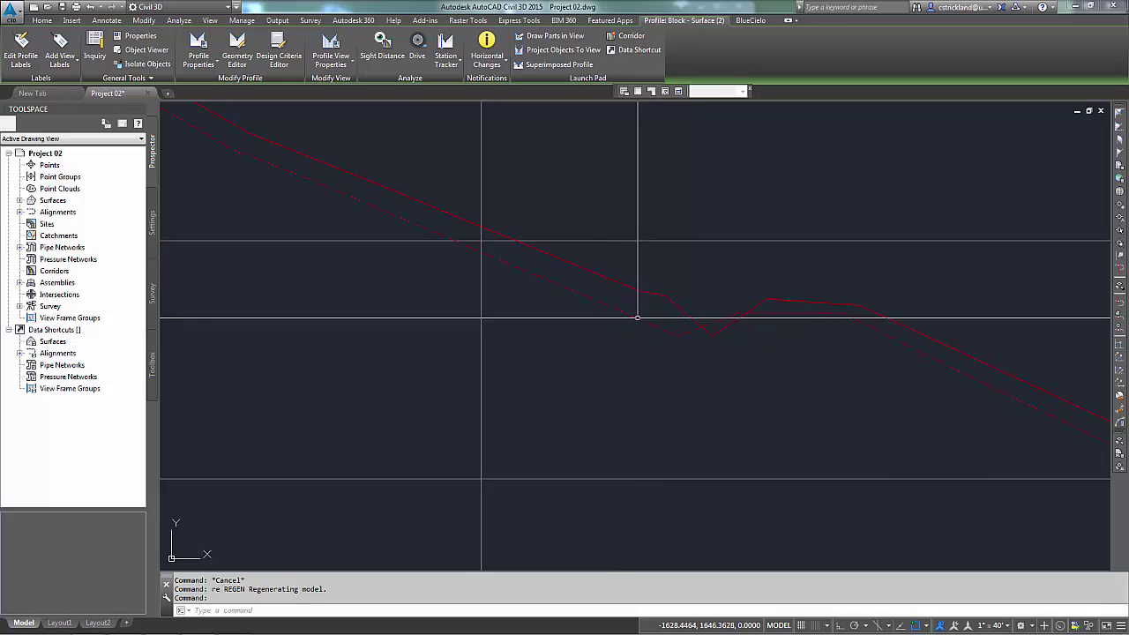
{"action": "key", "text": "Escape"}
{"action": "key", "text": "Escape"}
{"action": "left_click", "coordinate": [654, 298]}
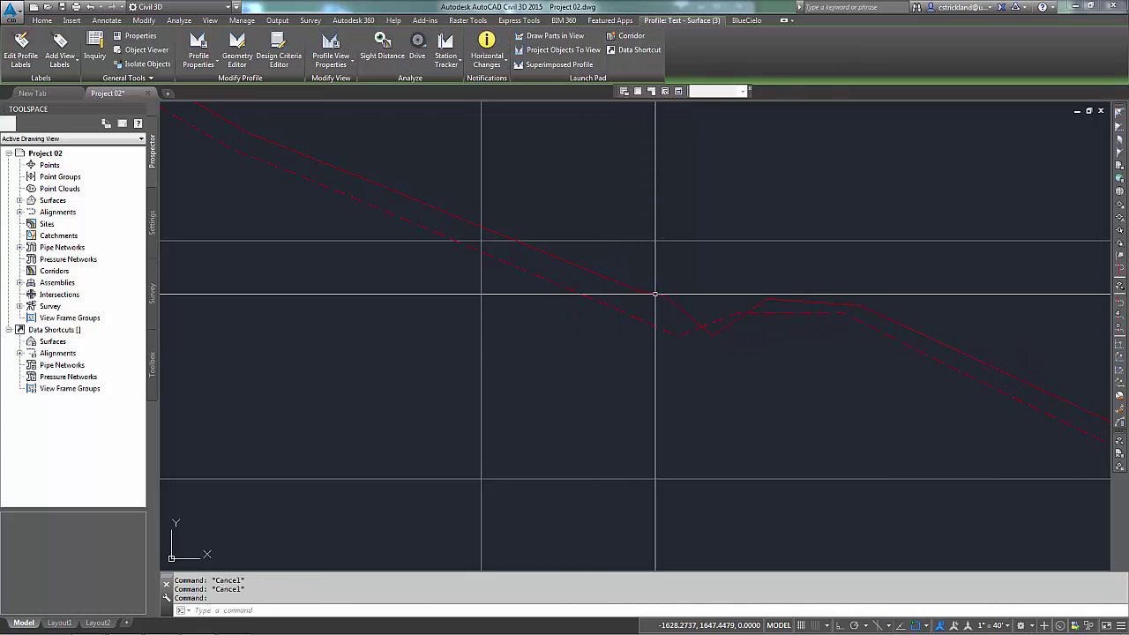
{"action": "key", "text": "Escape"}
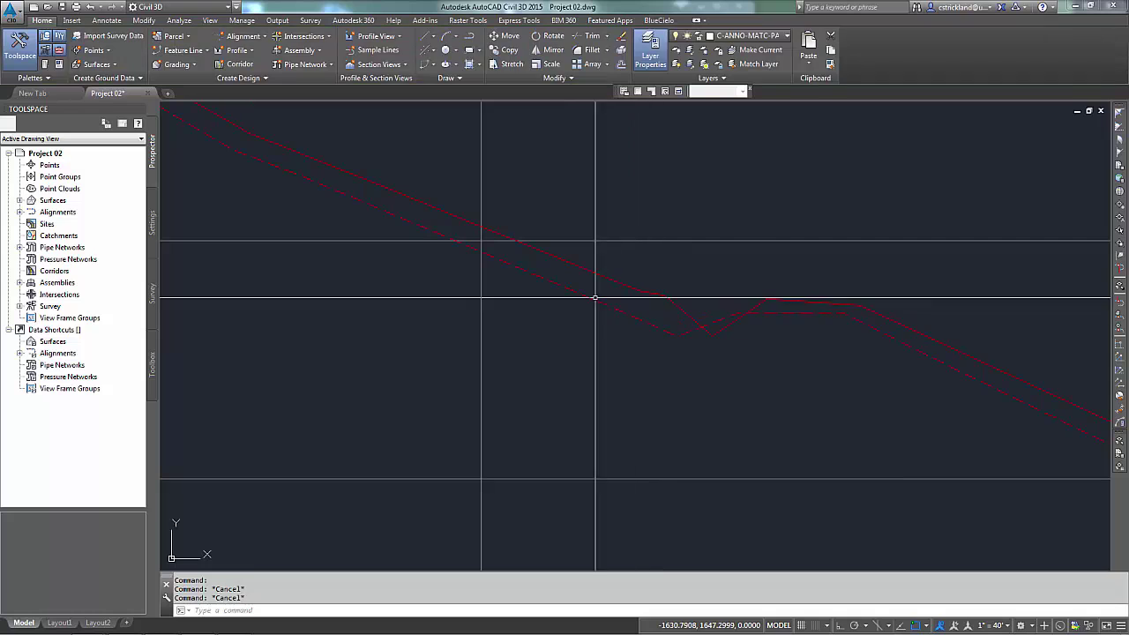
- Assign the Block Surface object style to the Block - Surface (2) profile in its profile properties
{"action": "left_click", "coordinate": [603, 306]}
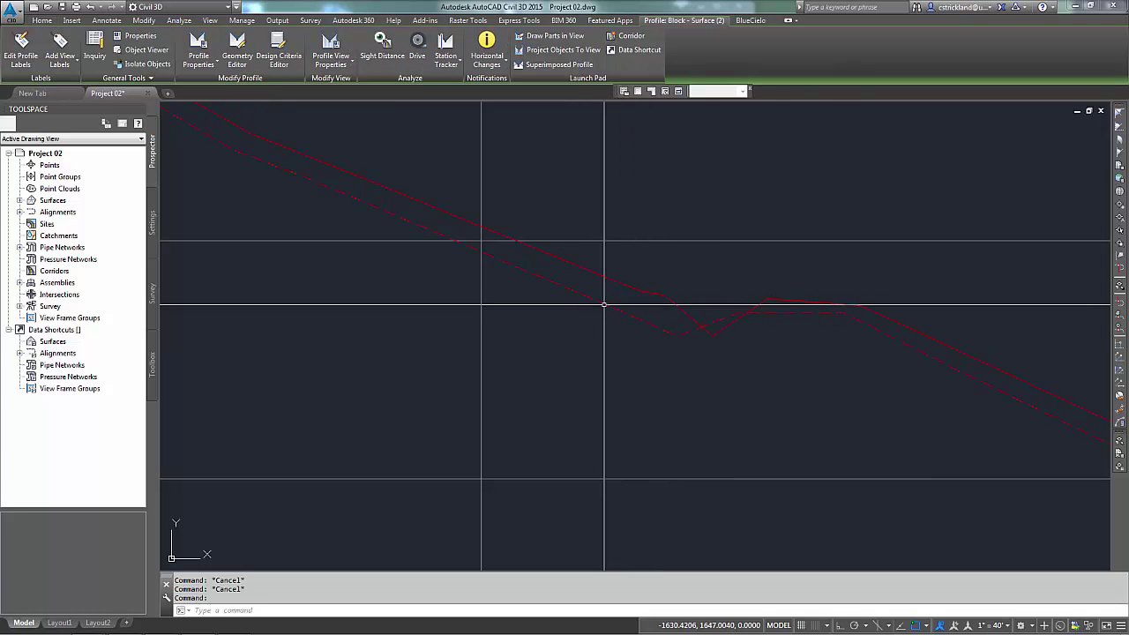
{"action": "right_click", "coordinate": [604, 306]}
{"action": "left_click", "coordinate": [646, 424]}
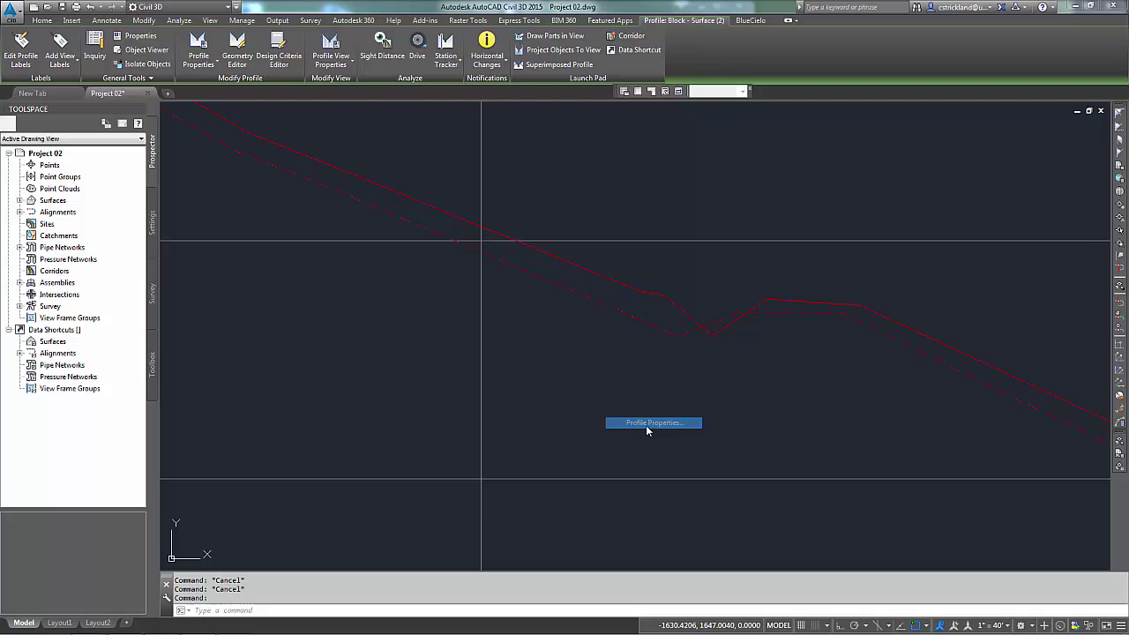
{"action": "left_click", "coordinate": [559, 386]}
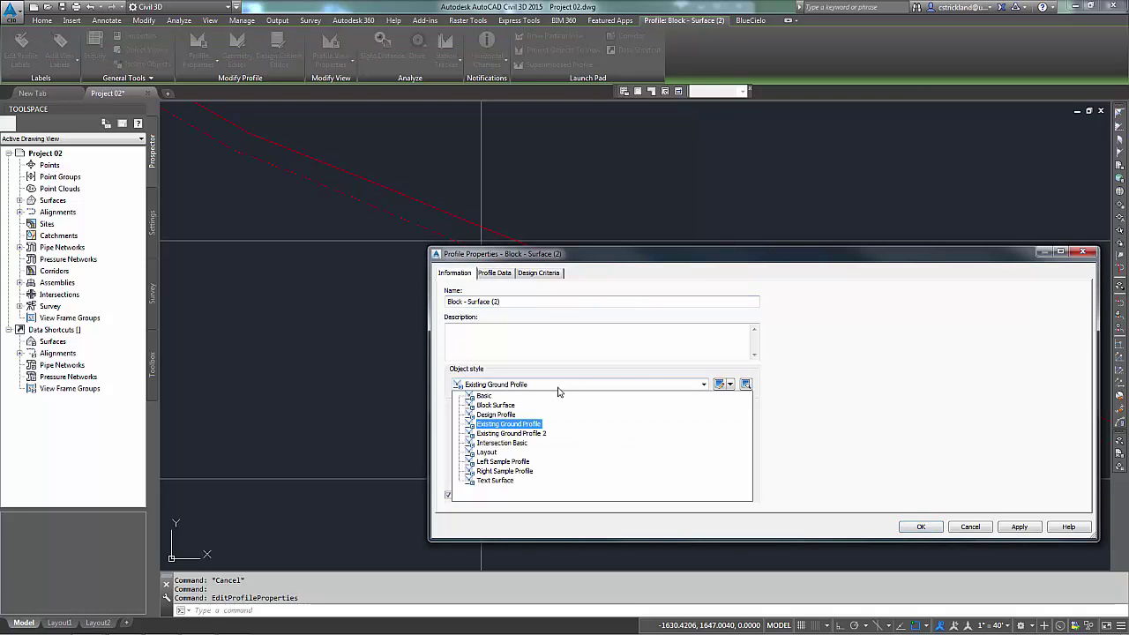
{"action": "left_click", "coordinate": [501, 405]}
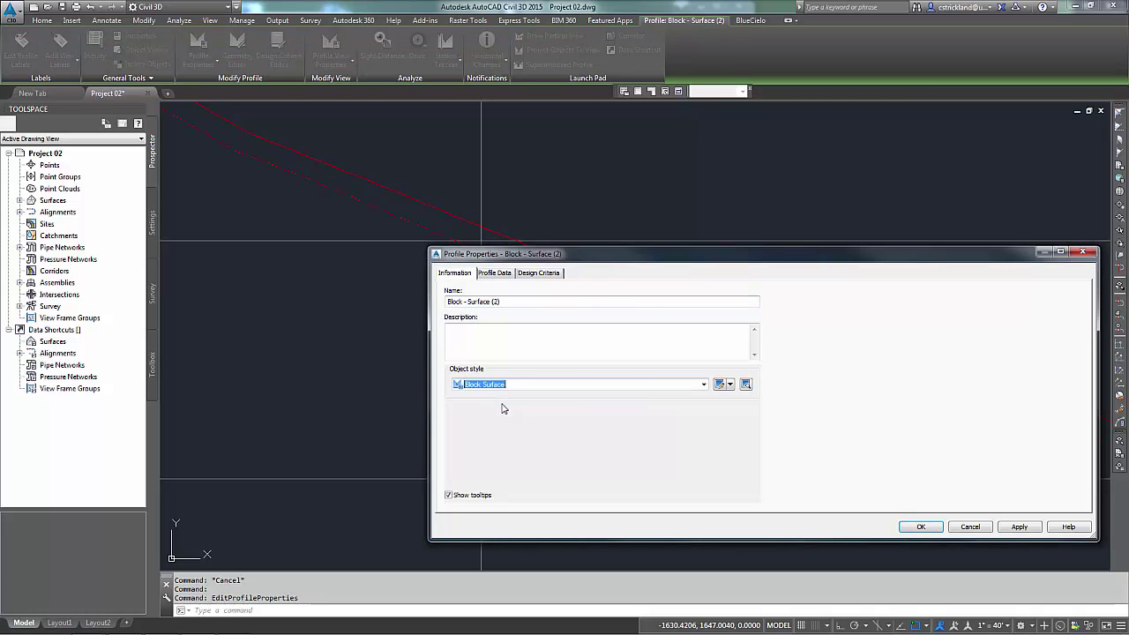
{"action": "left_click", "coordinate": [920, 528]}
{"action": "key", "text": "Escape"}
{"action": "key", "text": "Escape"}
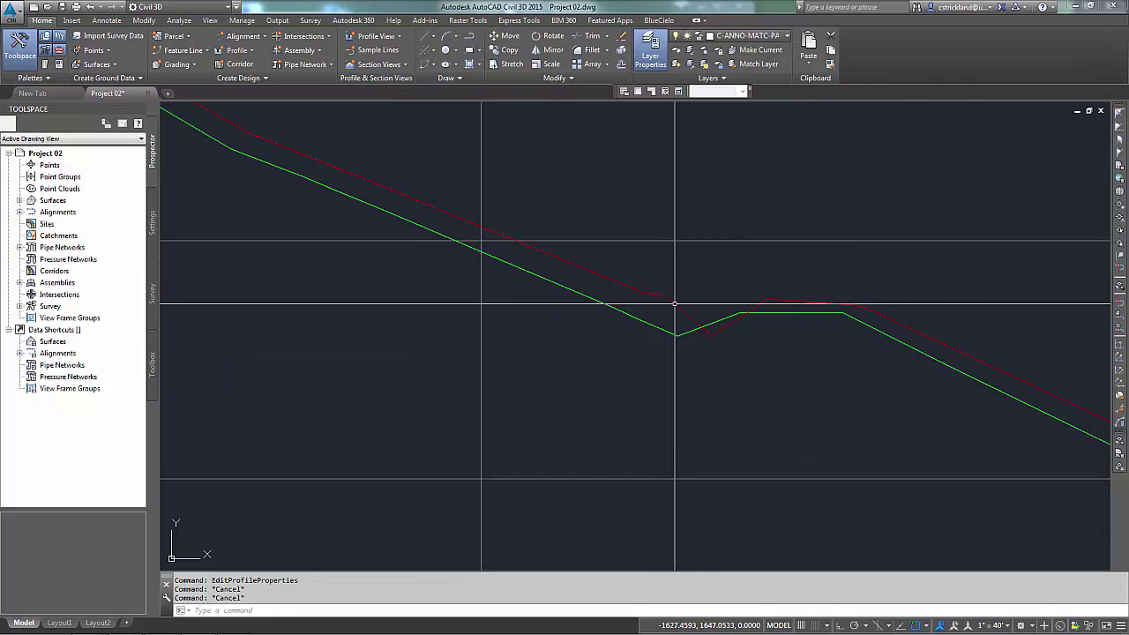
- Check the object style assigned to the Text - Surface (3) profile in its profile properties
{"action": "left_click", "coordinate": [675, 303]}
{"action": "right_click", "coordinate": [675, 305]}
{"action": "left_click", "coordinate": [719, 423]}
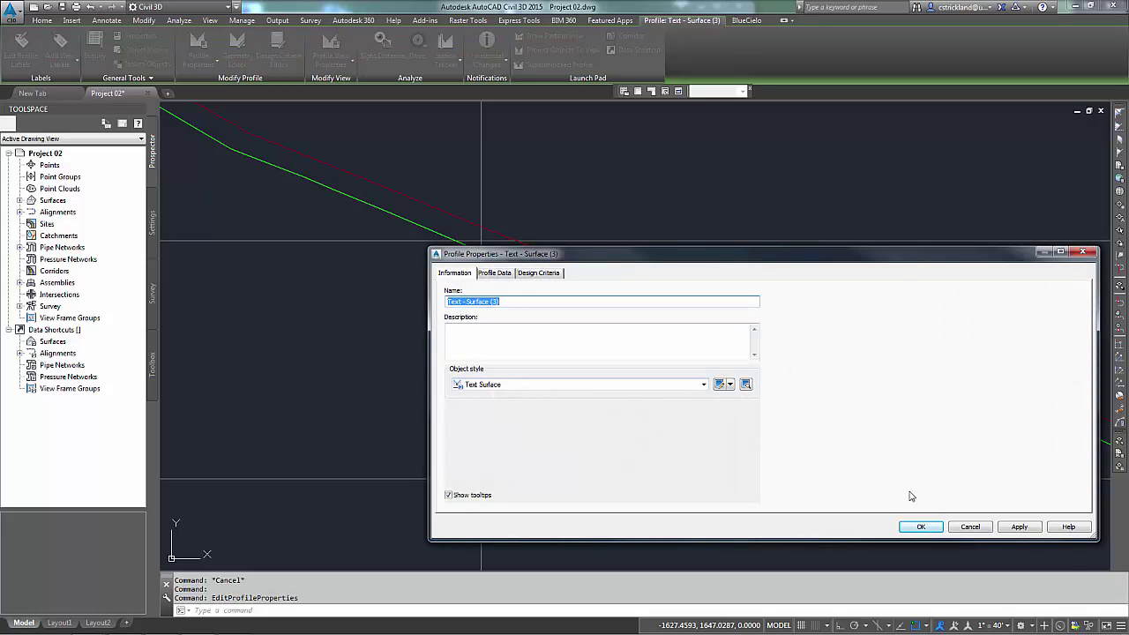
{"action": "left_click", "coordinate": [919, 527]}
{"action": "key", "text": "Escape"}
{"action": "key", "text": "Escape"}
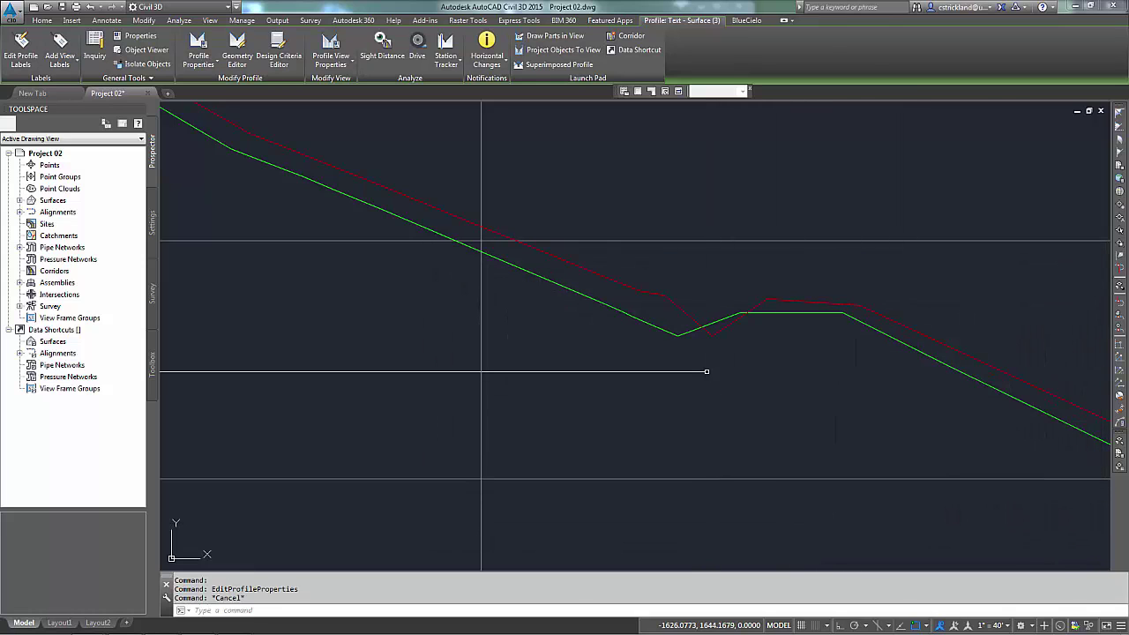
{"action": "scroll", "coordinate": [646, 336], "scroll_direction": "down", "scroll_amount": 3}
{"action": "middle_click_drag", "start_coordinate": [503, 326], "coordinate": [600, 290]}
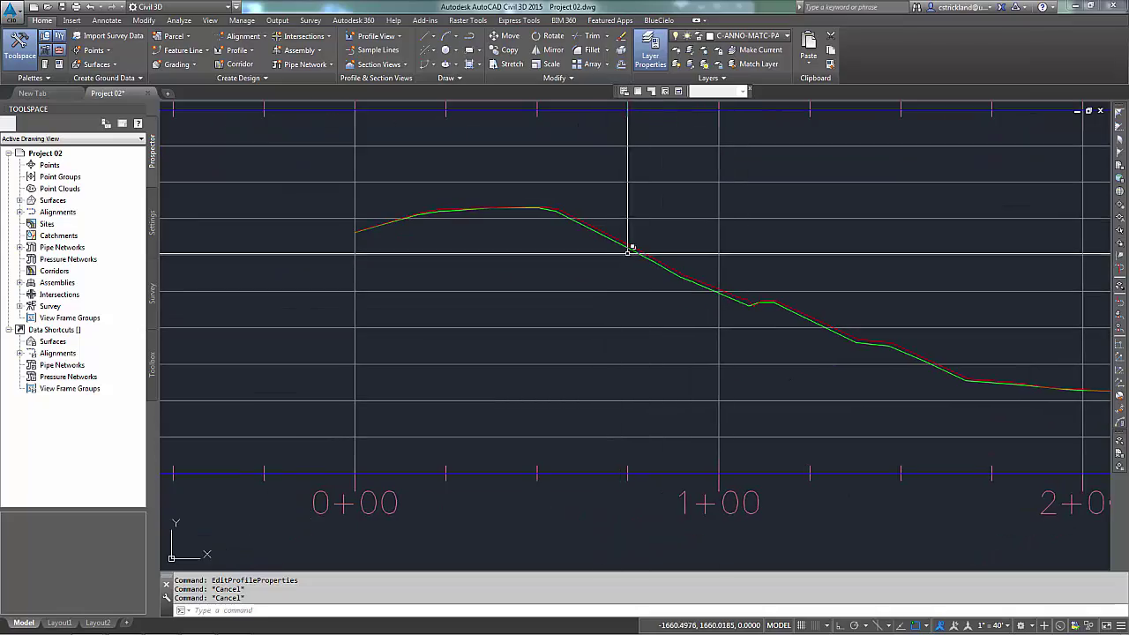
{"action": "scroll", "coordinate": [732, 256], "scroll_direction": "down", "scroll_amount": 5}
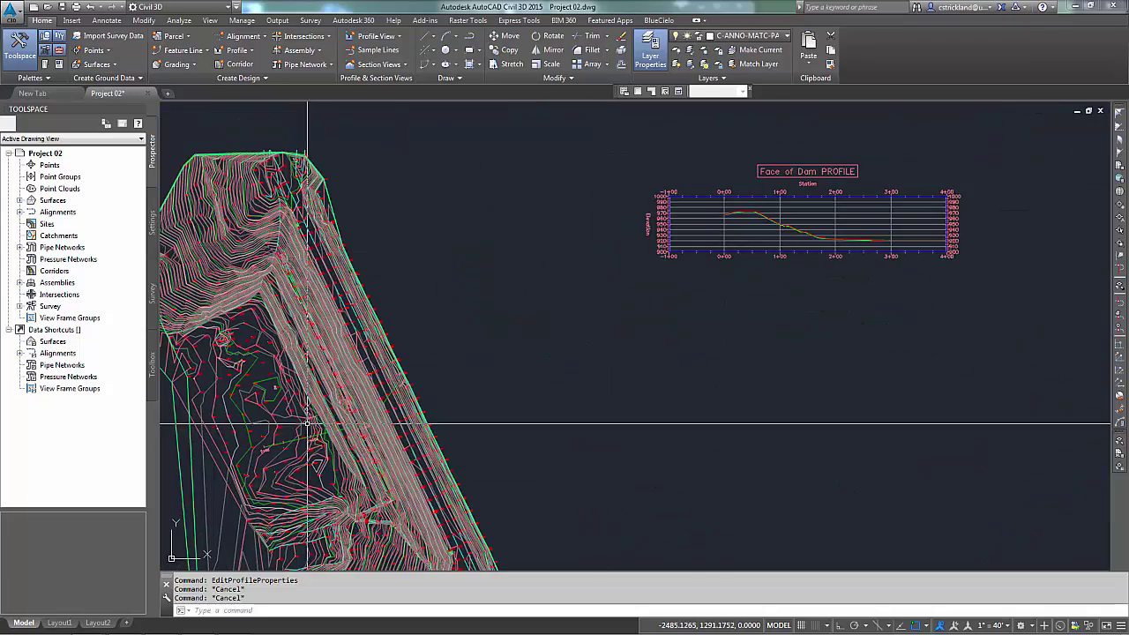
{"action": "scroll", "coordinate": [307, 424], "scroll_direction": "up", "scroll_amount": 10}
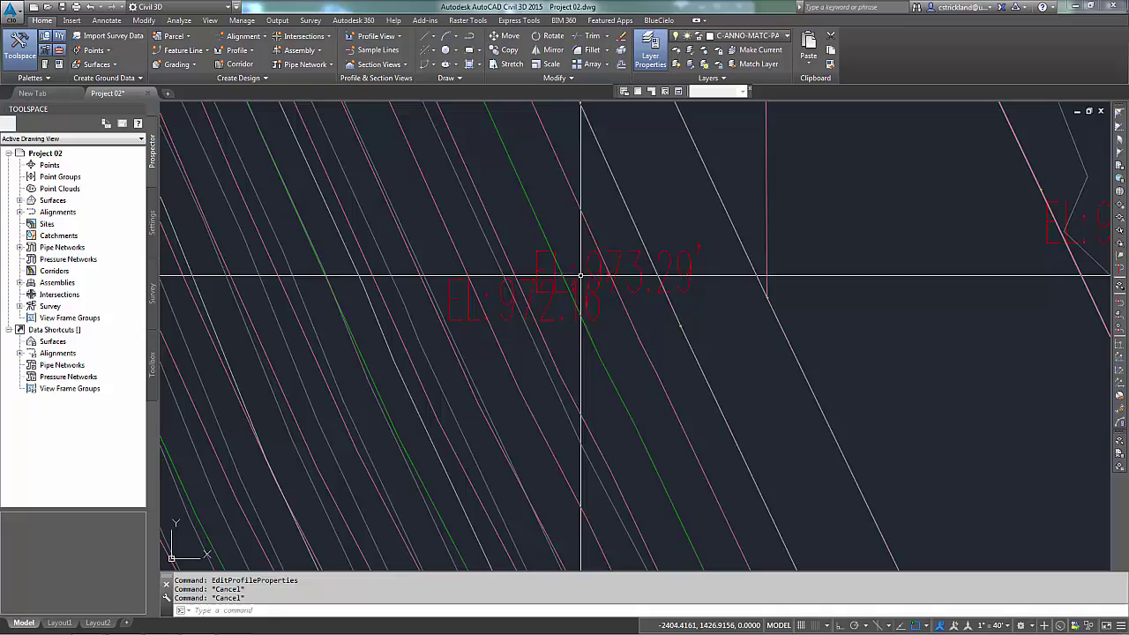
{"action": "scroll", "coordinate": [620, 308], "scroll_direction": "down", "scroll_amount": 10}
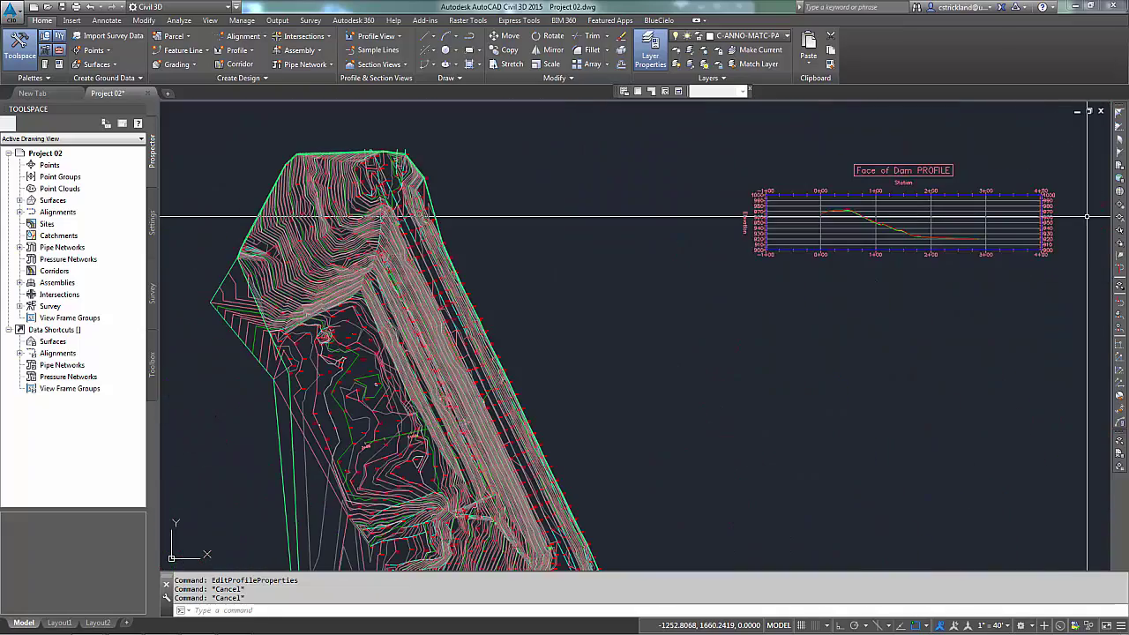